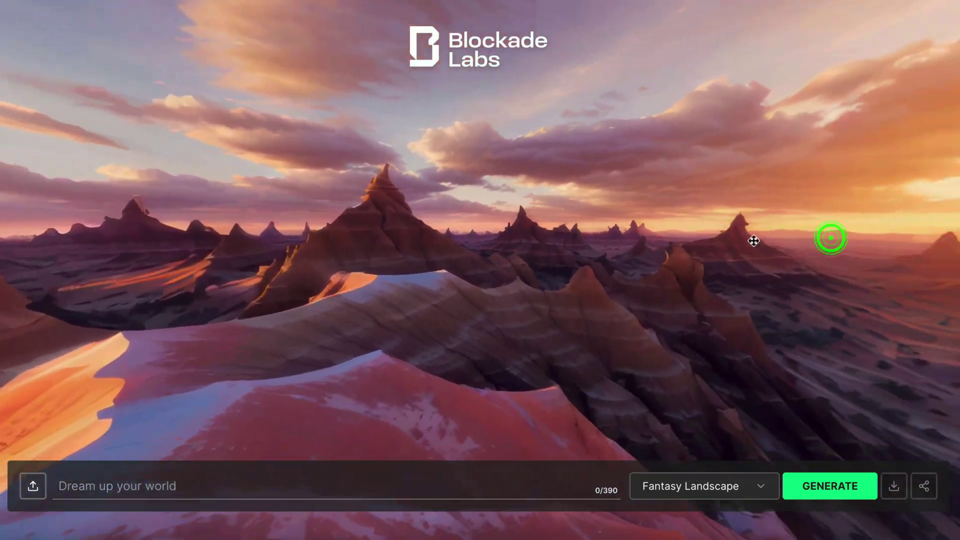
- Enter the prompt 'a dense forest' and rotate the view toward the giant trees and river
click(307, 485)
text(a d)
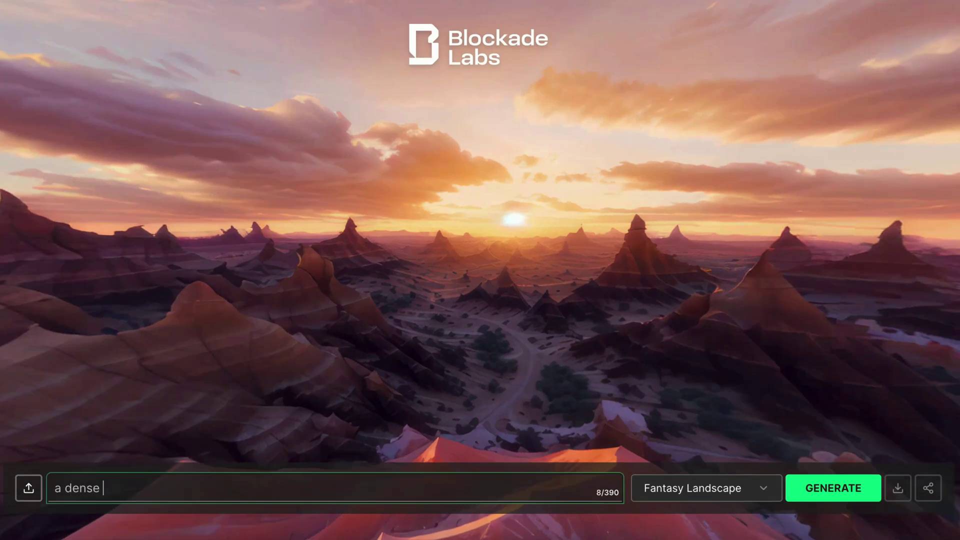
text(ens)
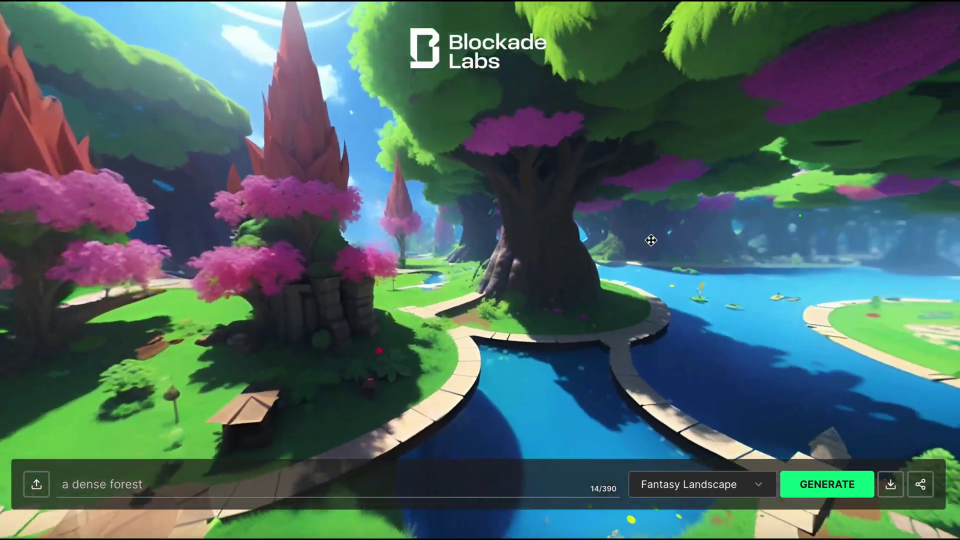
drag(652, 241, 810, 233)
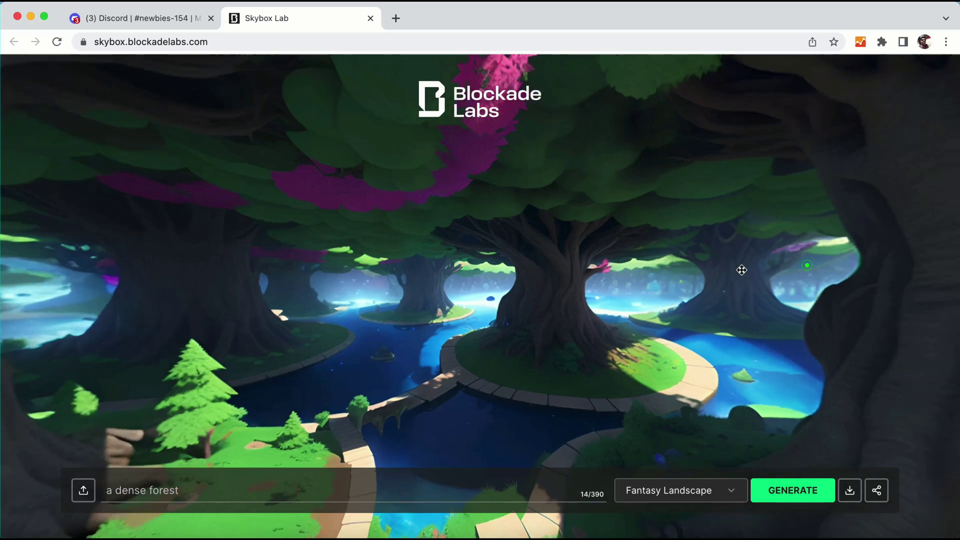
mouse_move(814, 266)
mouse_down()
mouse_move(404, 260)
mouse_move(273, 306)
mouse_up()
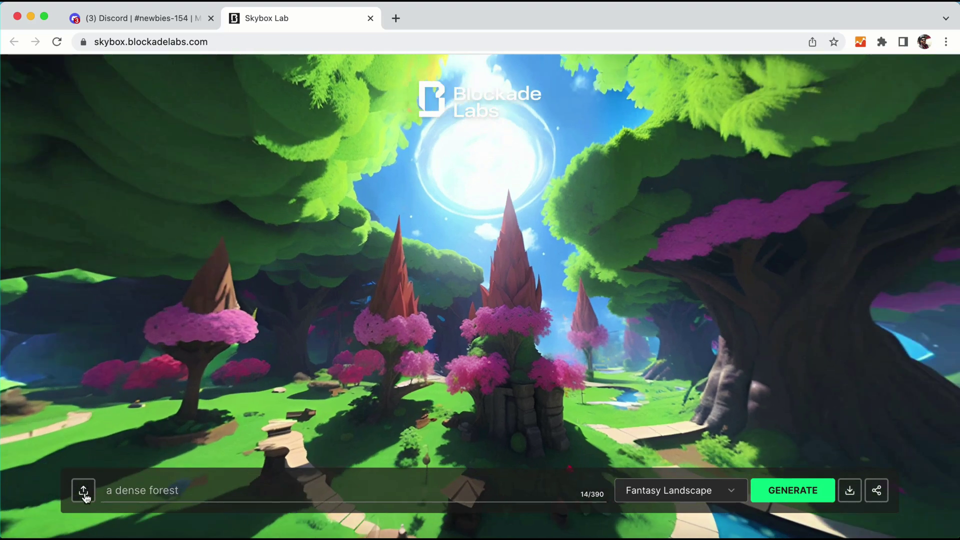
- Clear the old prompt, pick the Realistic style, and start the new prompt 'Jungle in america'
click(217, 489)
key(super+a)
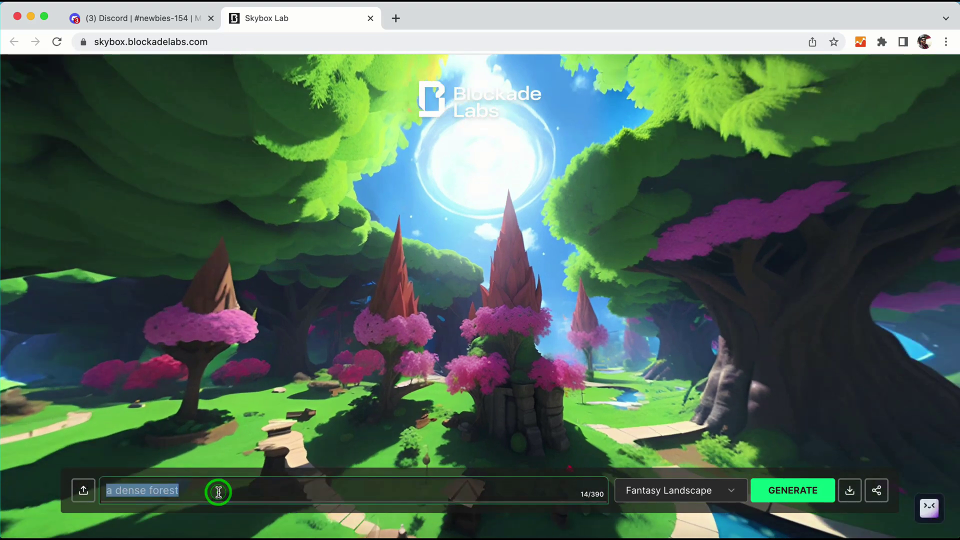
key(BackSpace)
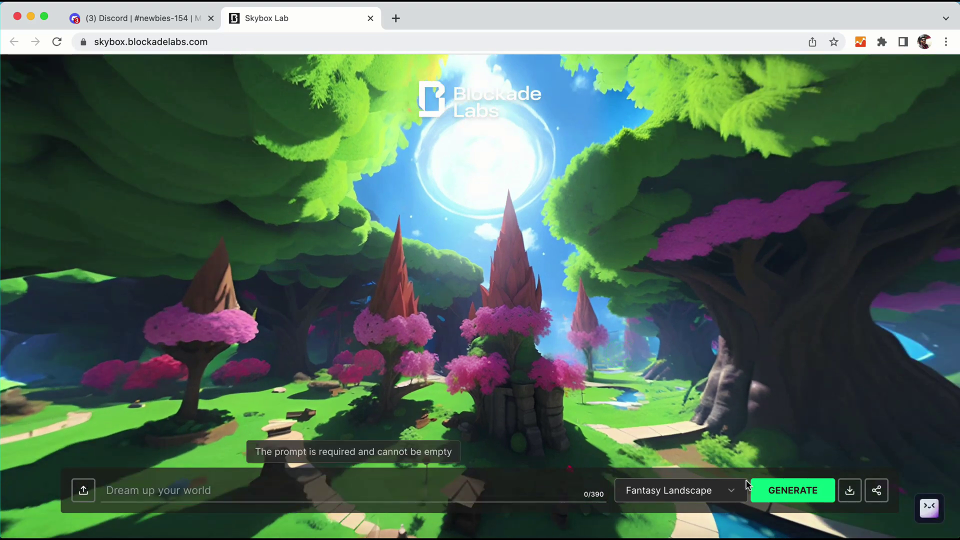
click(731, 490)
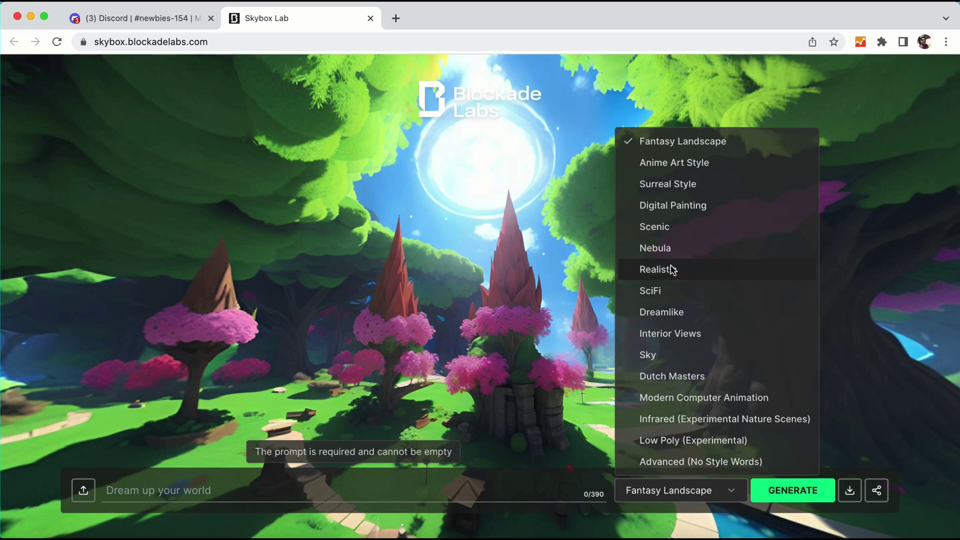
click(686, 275)
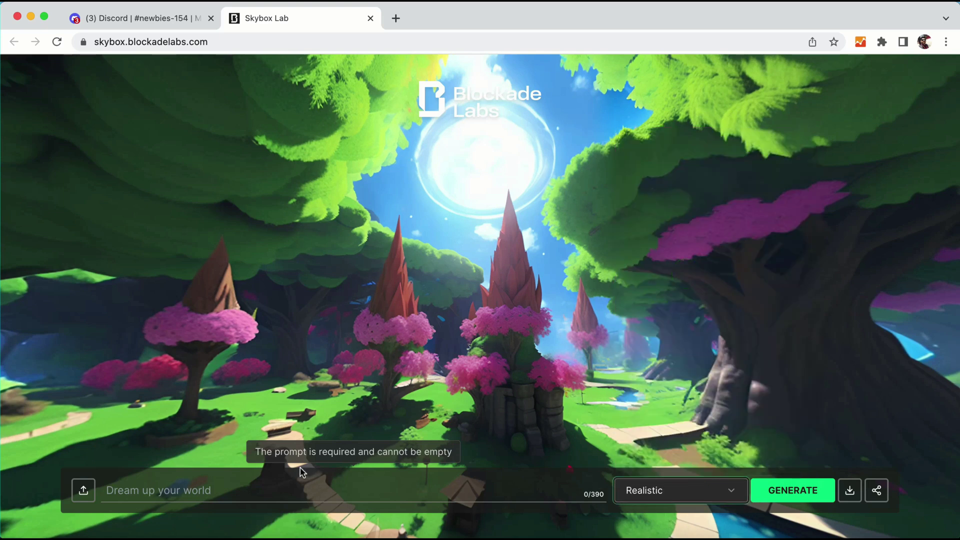
click(233, 490)
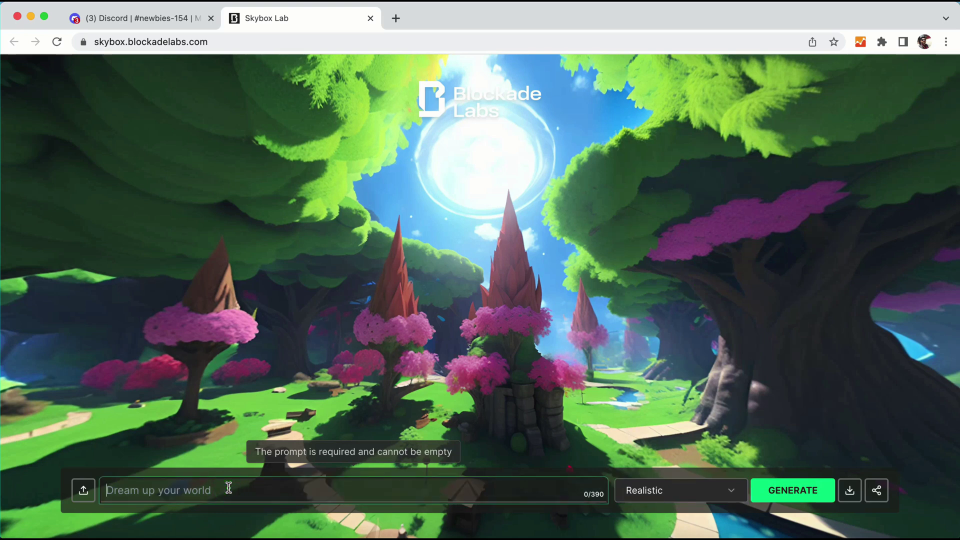
text(Jungle )
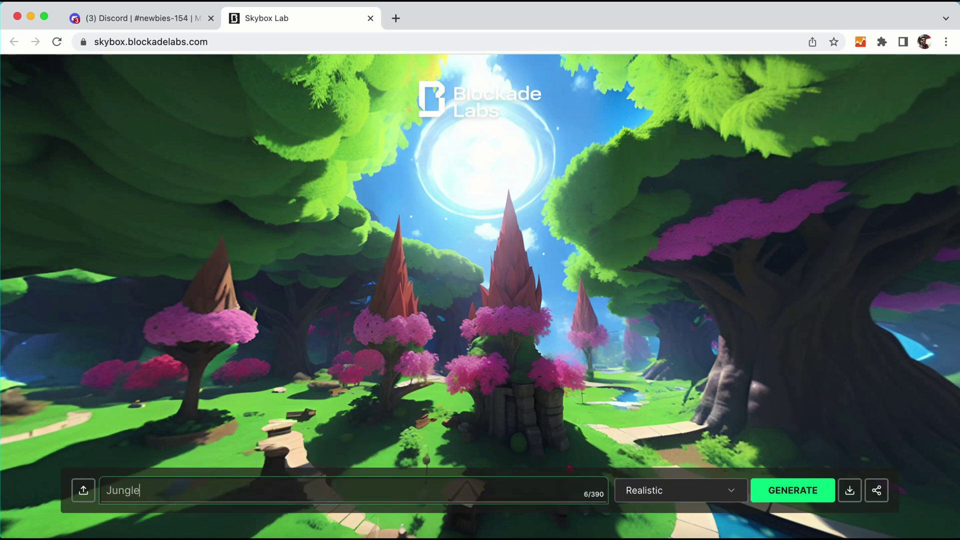
text(in america)
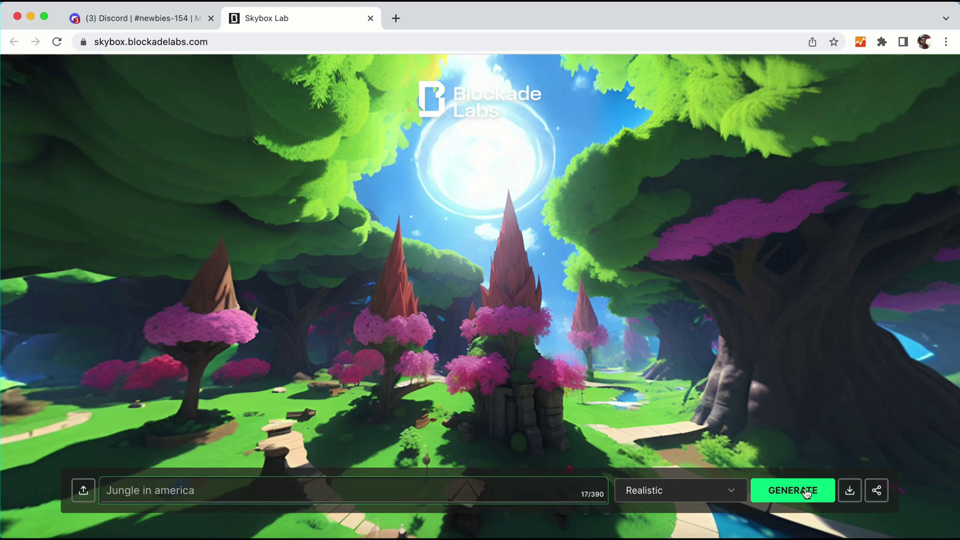
- Generate the 'jungle in america' skybox, look toward the cliffside house and porch, and open the style list
click(793, 489)
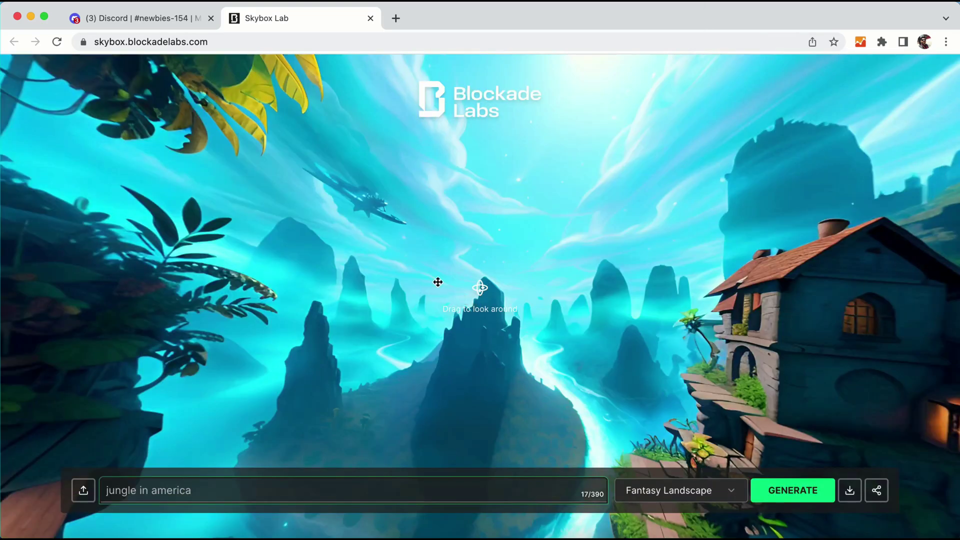
mouse_move(742, 270)
mouse_down()
mouse_move(477, 274)
mouse_move(323, 353)
mouse_up()
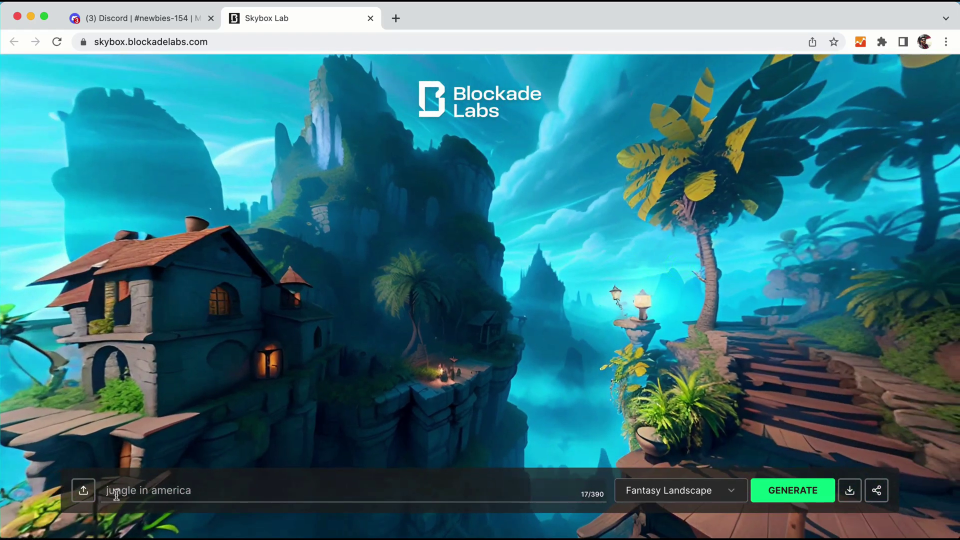
mouse_move(672, 300)
mouse_down()
mouse_move(316, 275)
mouse_move(526, 270)
mouse_move(770, 388)
mouse_up()
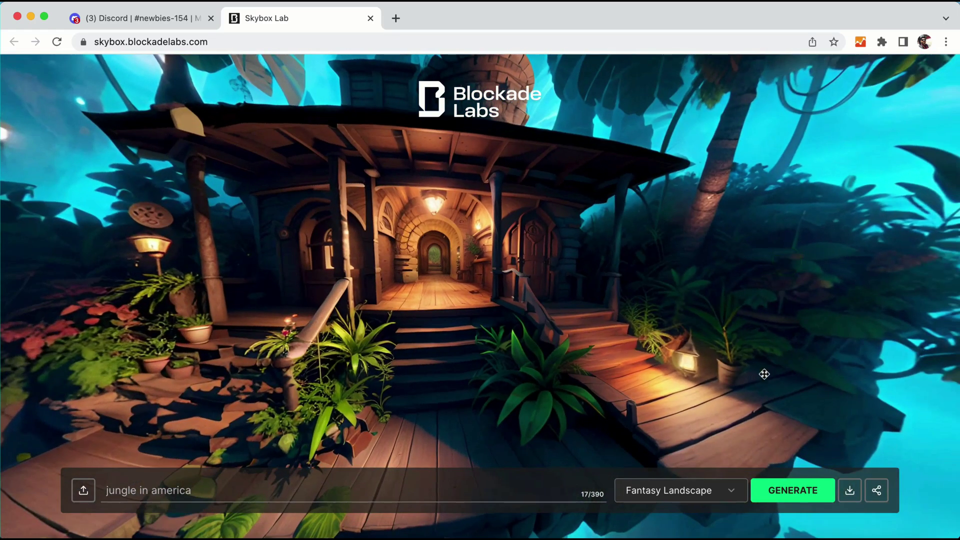
click(732, 491)
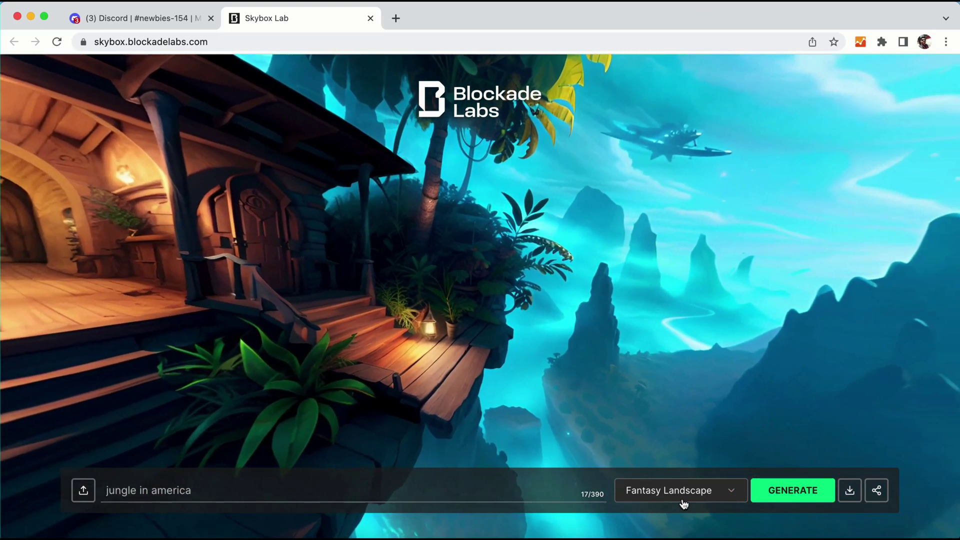
click(707, 491)
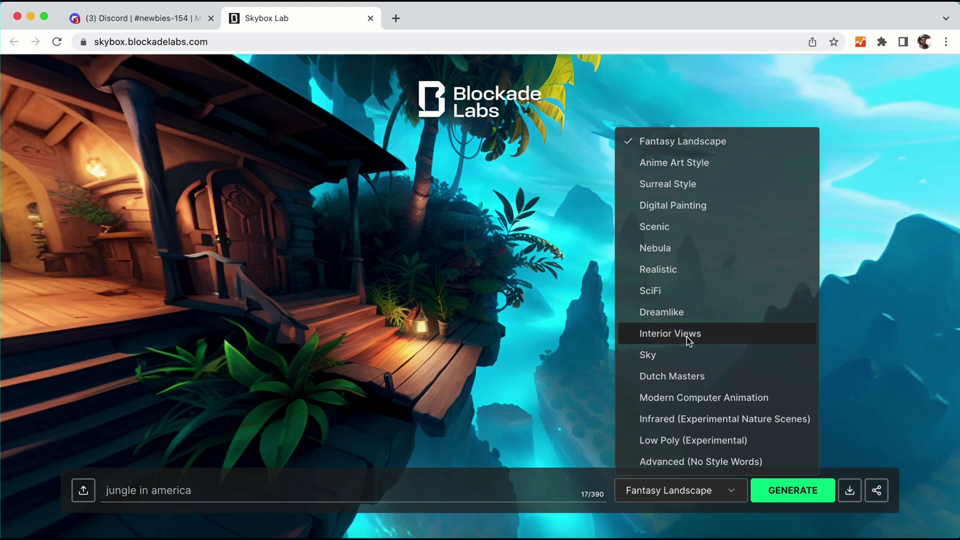
- Switch the style to SciFi and generate a new skybox, keeping SciFi selected
click(659, 291)
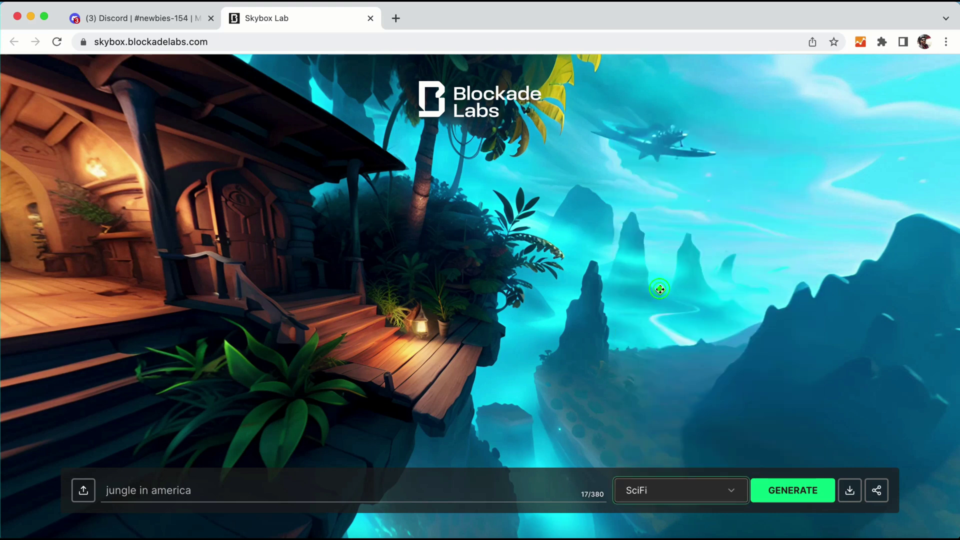
click(789, 491)
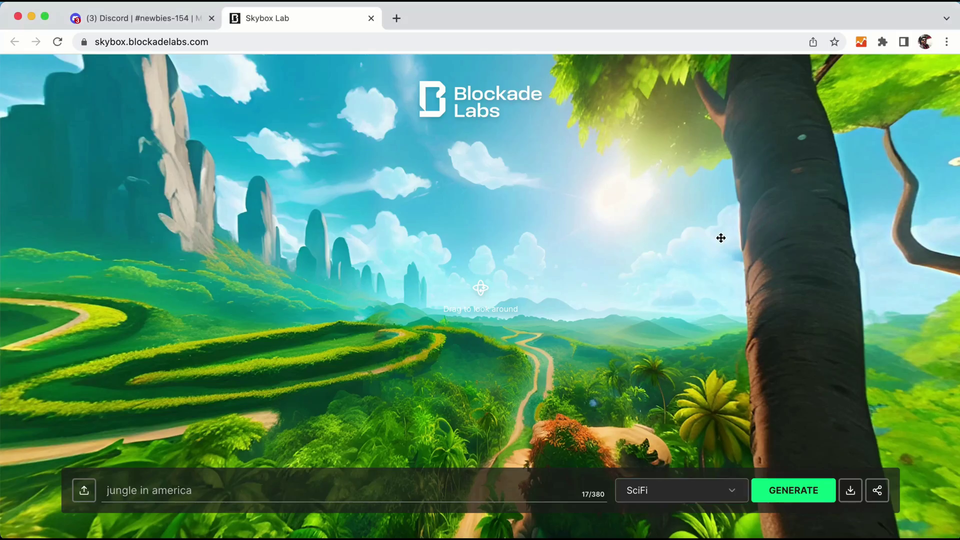
drag(721, 238, 361, 225)
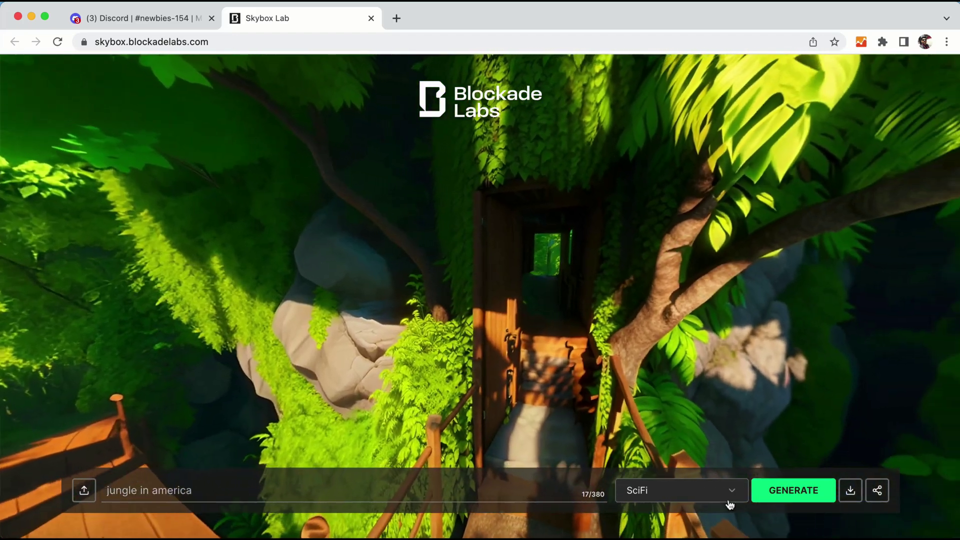
click(730, 490)
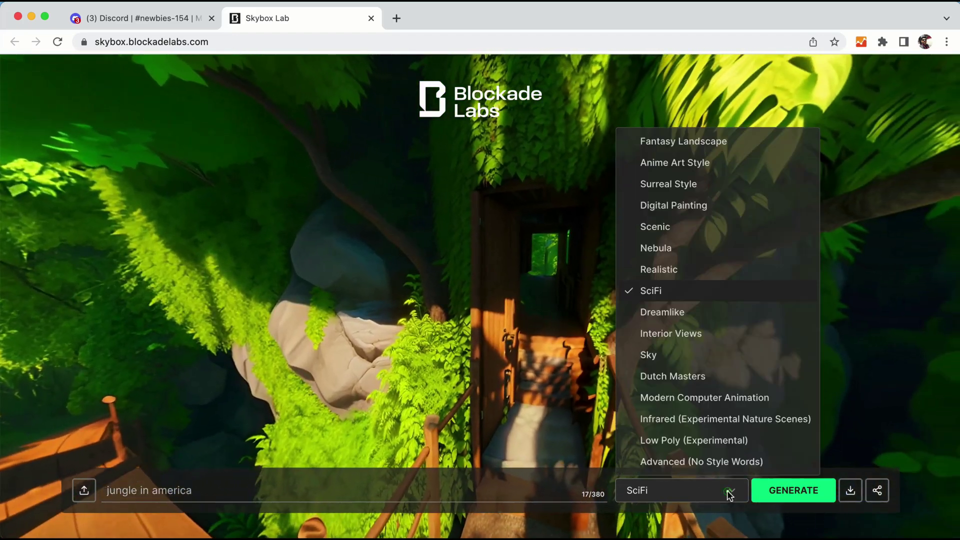
click(449, 165)
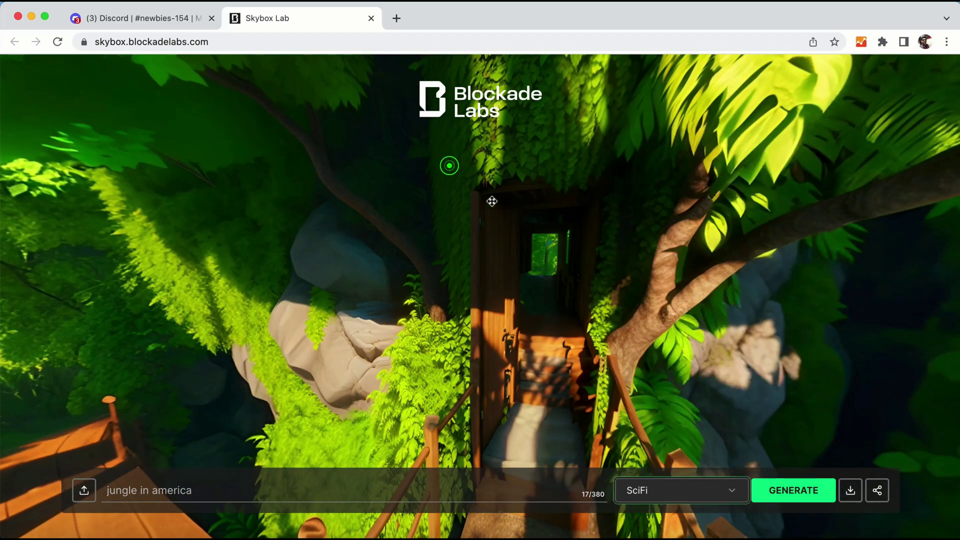
- Look around the valley, deck and wooden bridge, then download realistic_jungle.jpeg
drag(774, 217, 331, 225)
drag(759, 251, 551, 232)
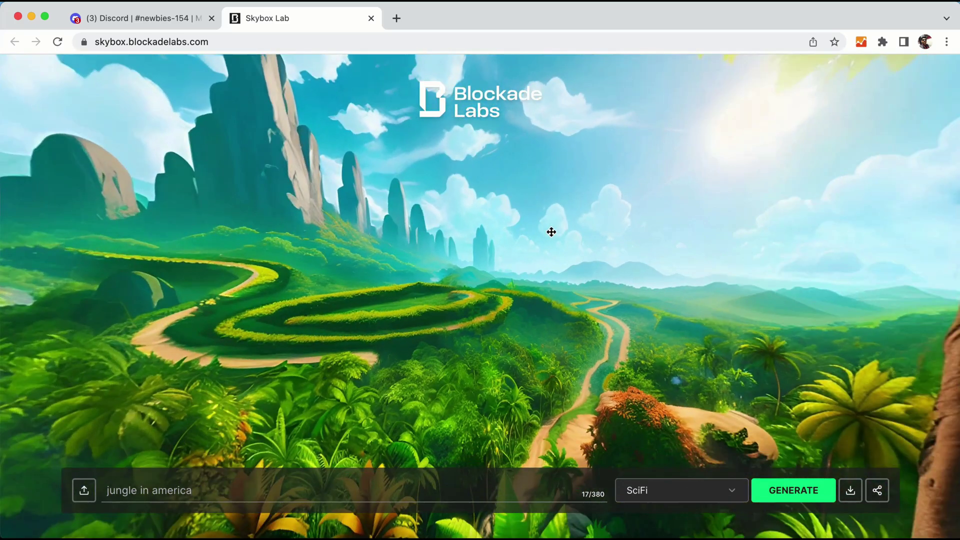
mouse_move(758, 246)
mouse_down()
mouse_move(454, 251)
mouse_move(726, 243)
mouse_up()
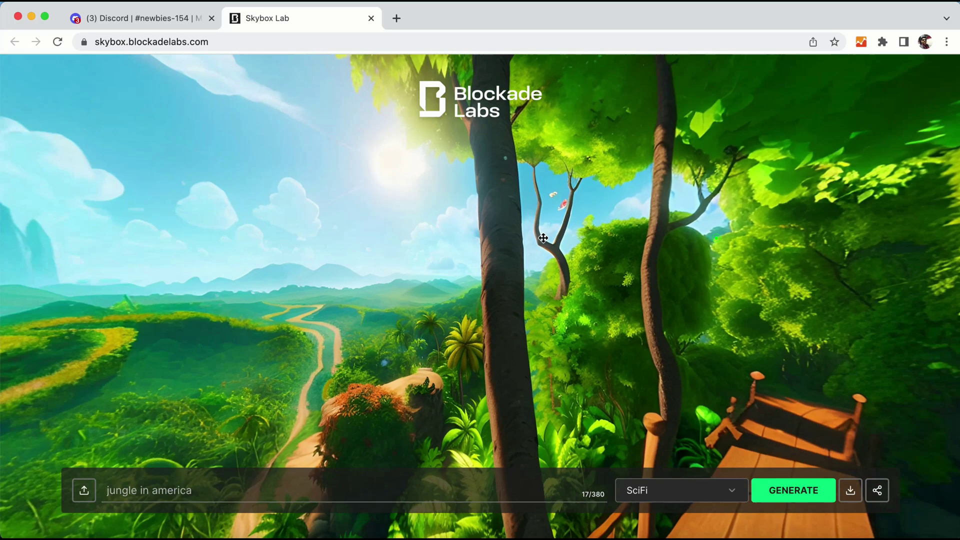
mouse_move(677, 239)
mouse_down()
mouse_move(555, 238)
mouse_move(755, 238)
mouse_move(659, 265)
mouse_up()
mouse_move(775, 271)
mouse_down()
mouse_move(813, 268)
mouse_move(641, 251)
mouse_move(713, 248)
mouse_up()
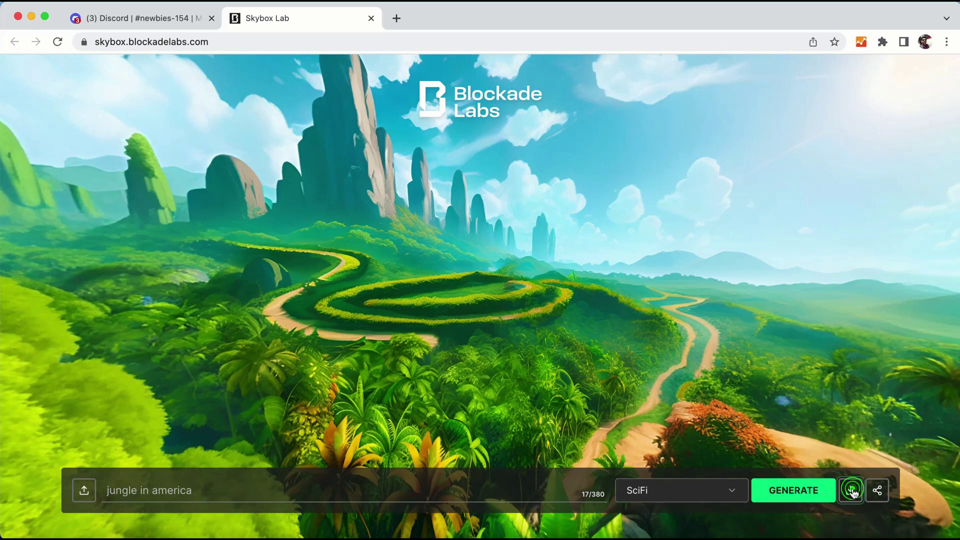
click(852, 492)
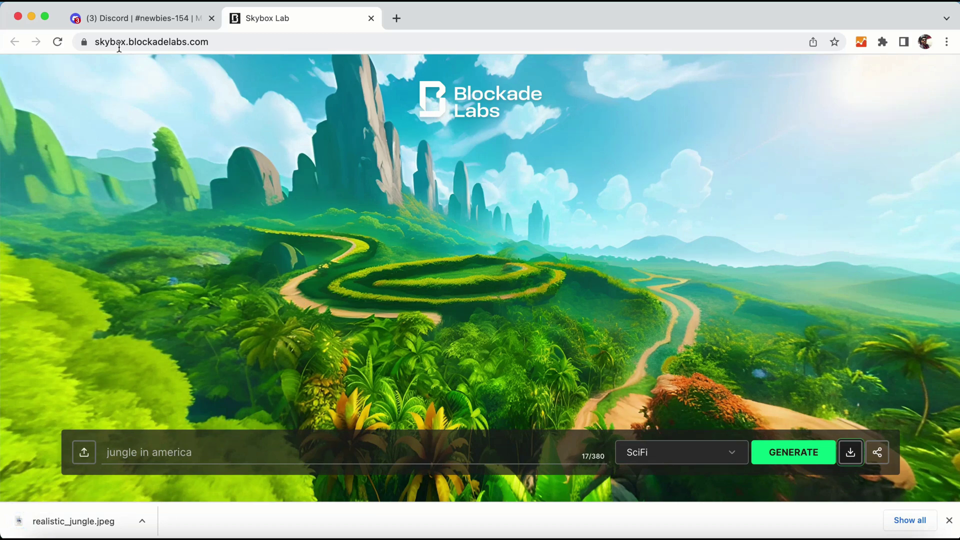
- Post realistic_jungle.jpeg in the Discord newbies-154 channel
click(130, 18)
click(330, 471)
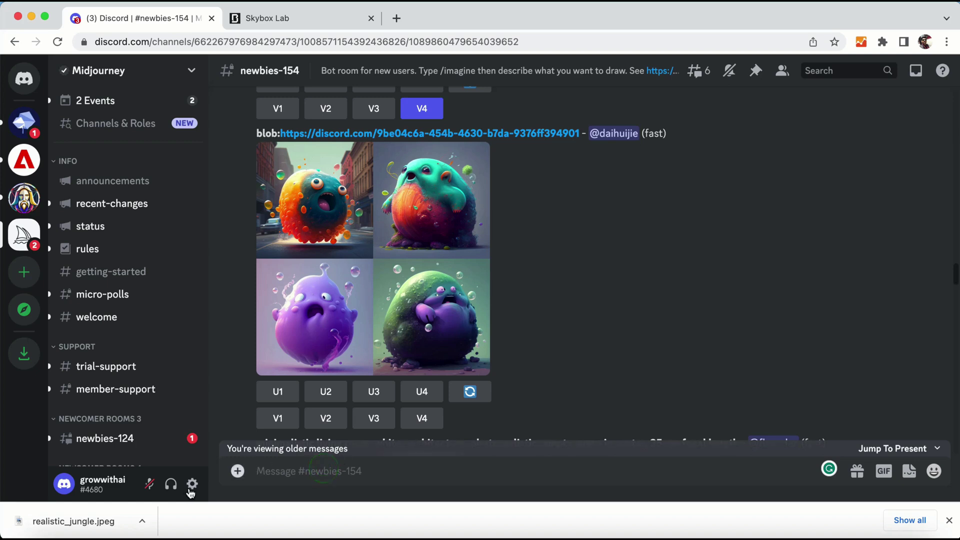
click(238, 470)
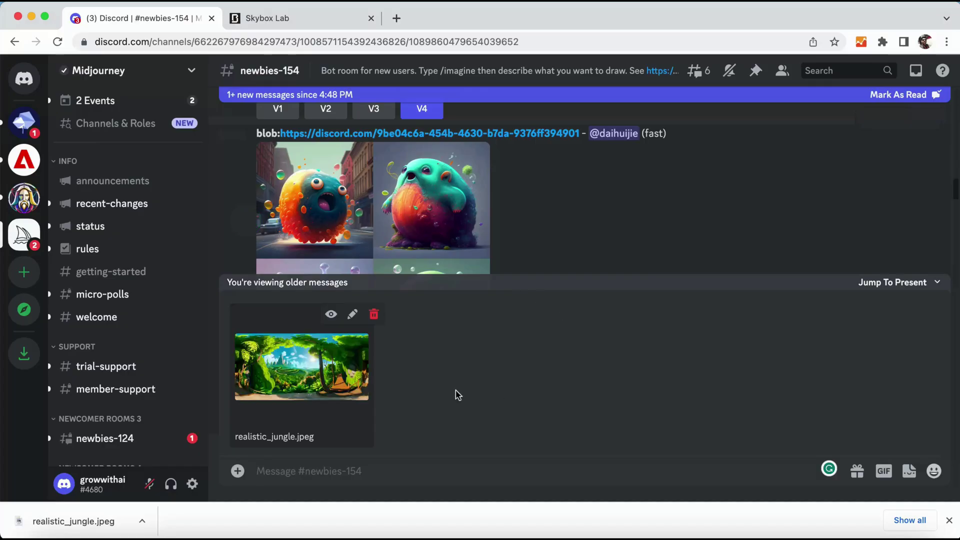
key(Return)
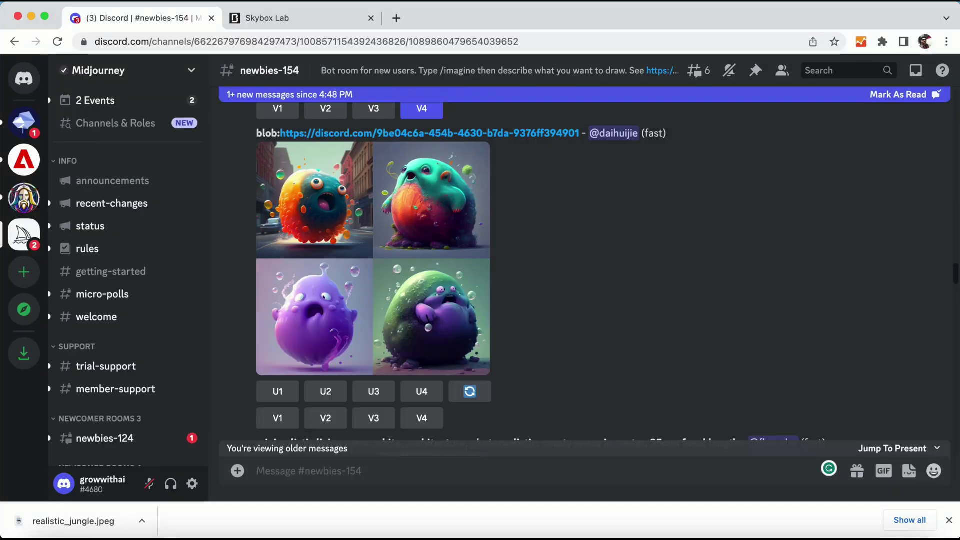
scroll(593, 345, down, 4)
scroll(593, 346, down, 6)
scroll(592, 345, down, 6)
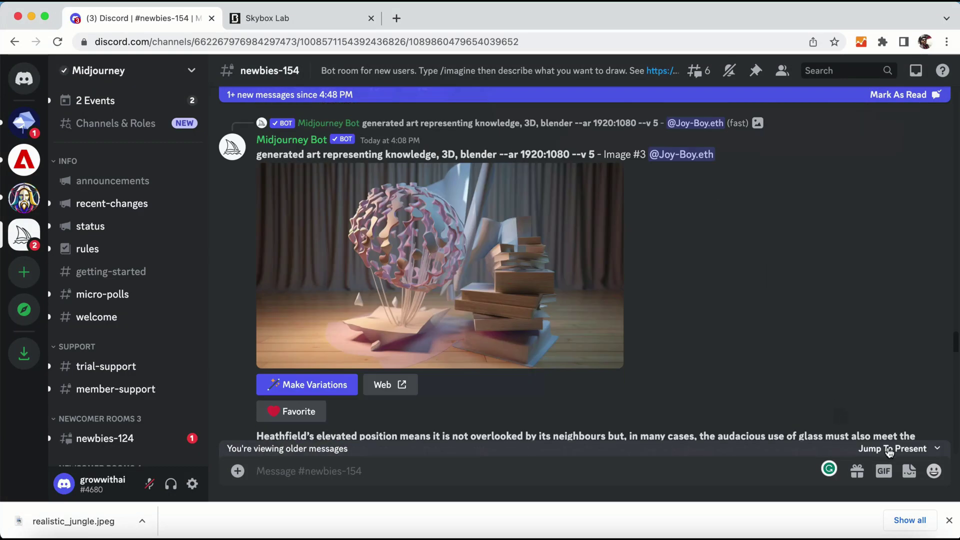
click(888, 449)
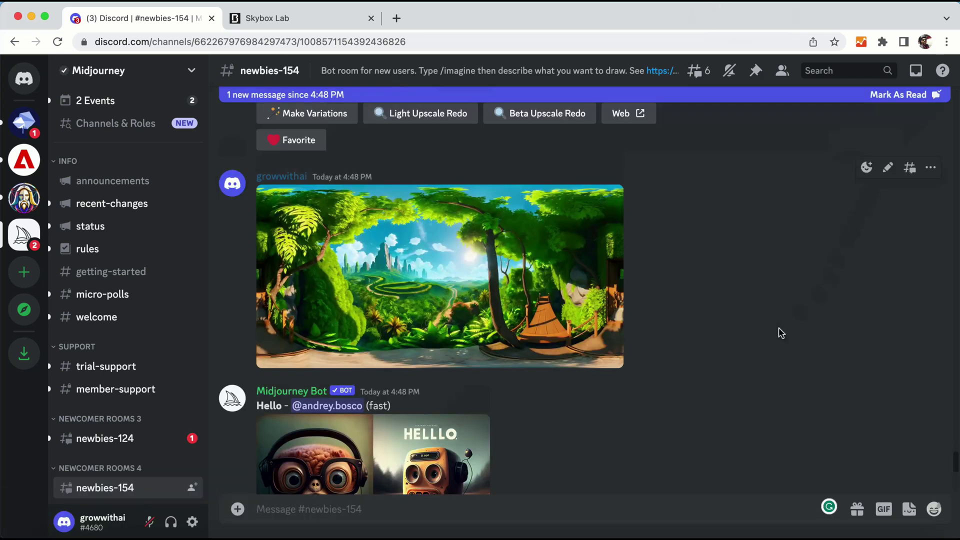
- Open the posted jungle image in its own browser tab
click(515, 262)
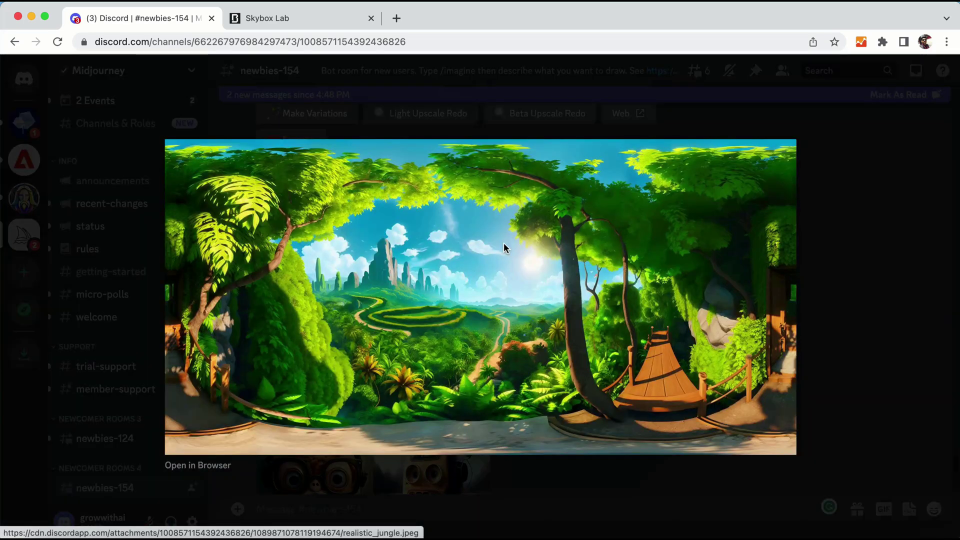
right_click(503, 243)
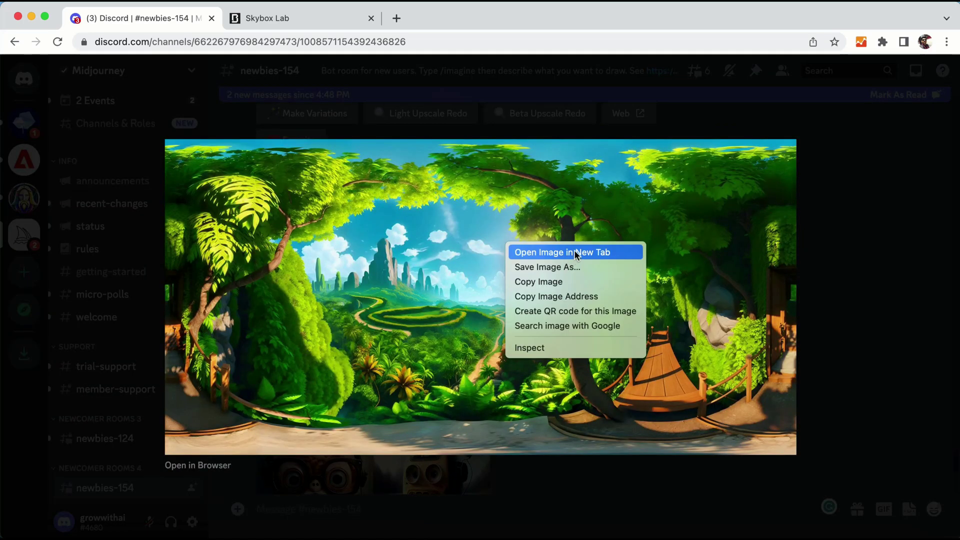
click(575, 252)
click(262, 17)
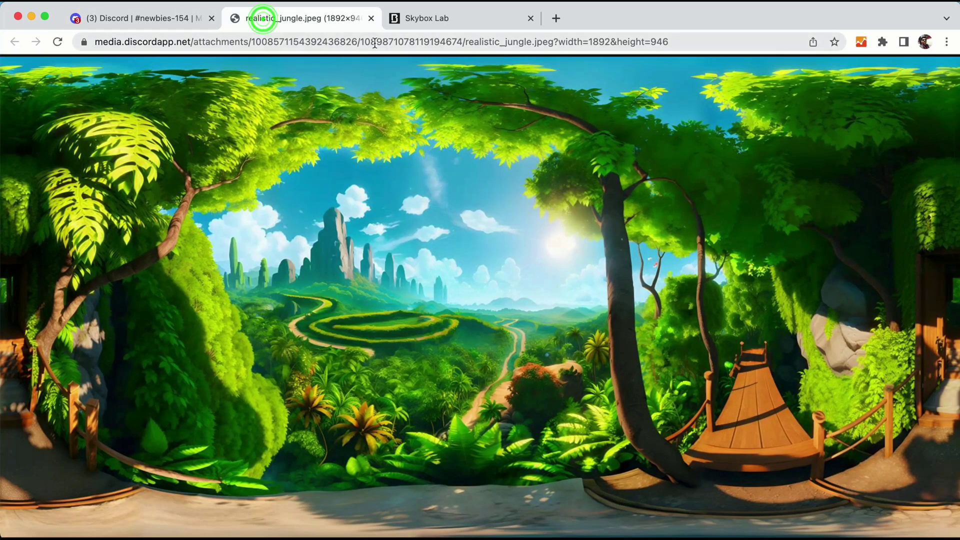
- Trim the image URL so it ends at .jpeg, and copy it
click(597, 42)
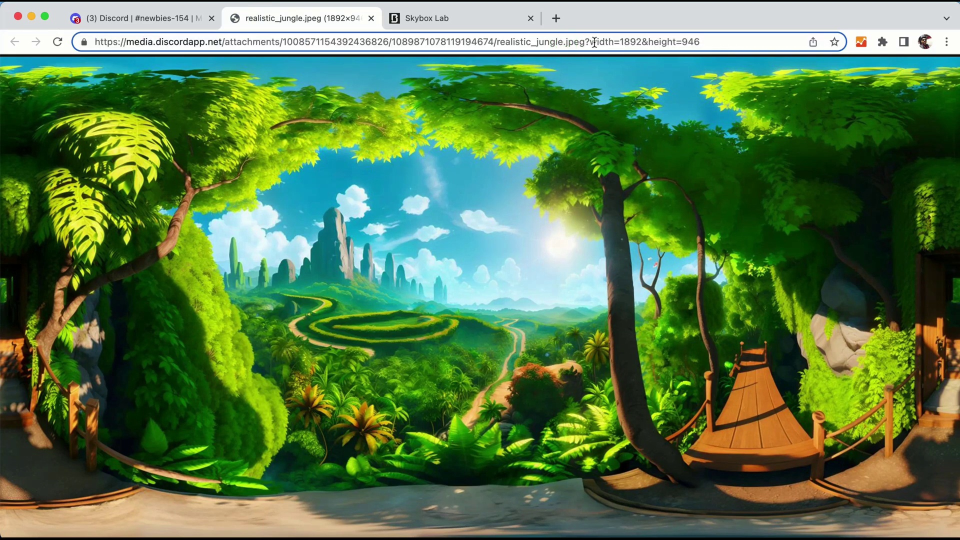
drag(585, 41, 701, 41)
key(BackSpace)
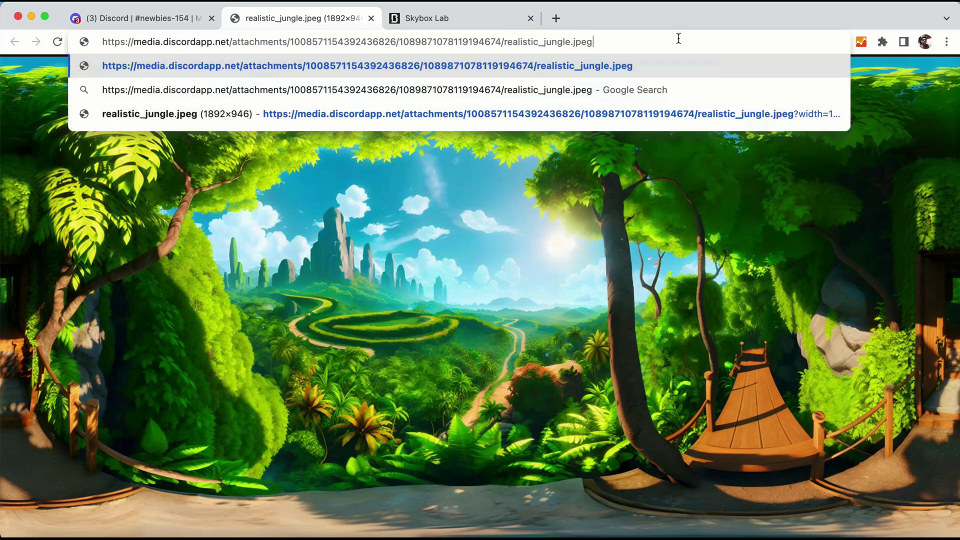
key(super+a)
key(super+c)
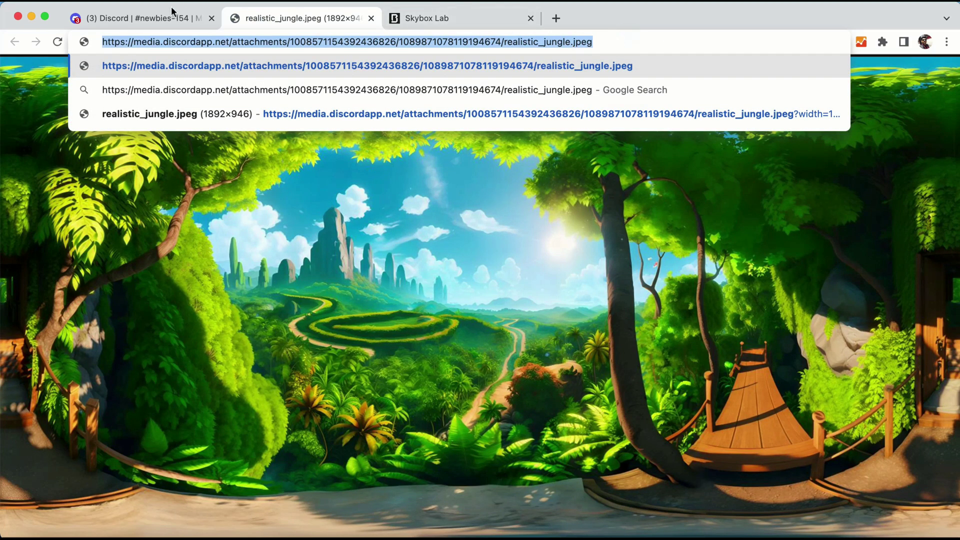
click(143, 18)
- Submit /imagine with the jungle image link plus 'beautiful street in new york, realistic, 4k, --ar 2:1'
click(566, 161)
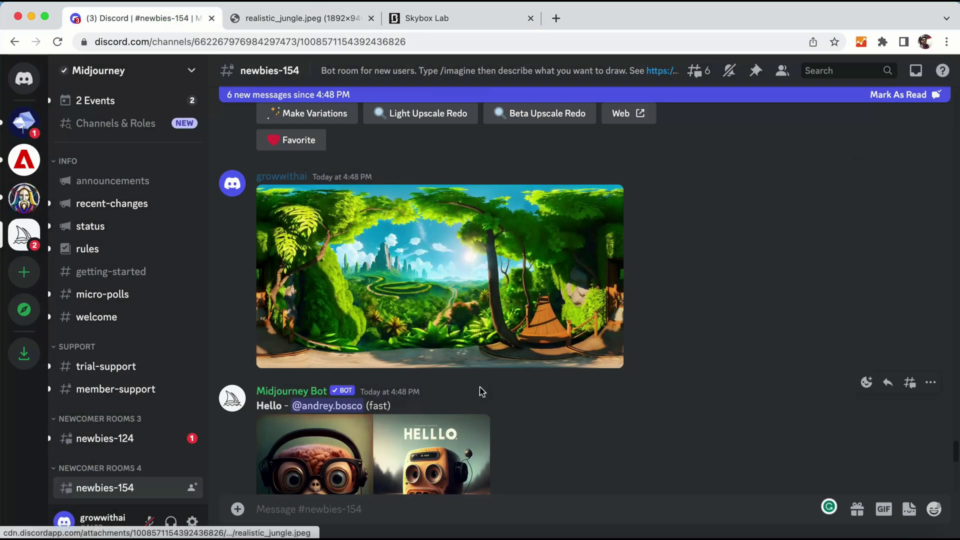
click(309, 509)
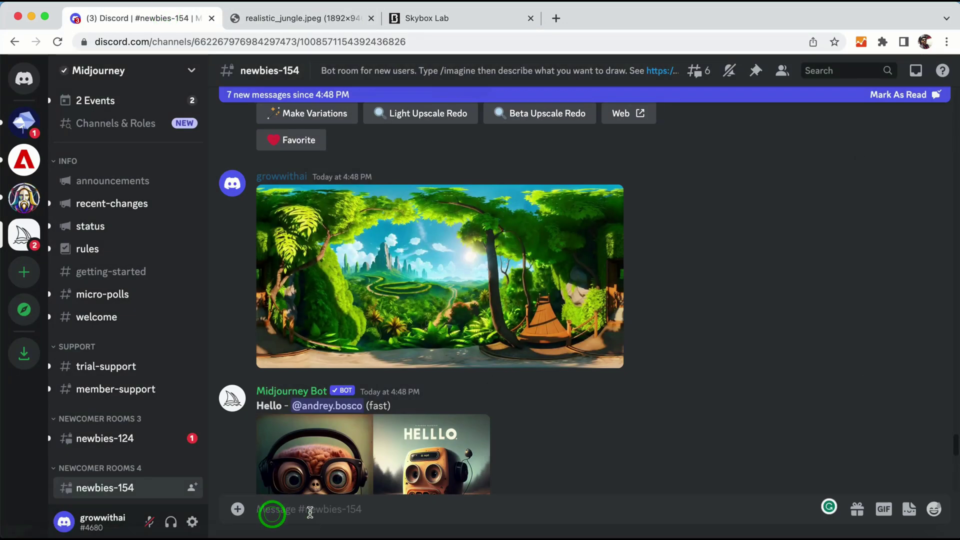
text(/imagine)
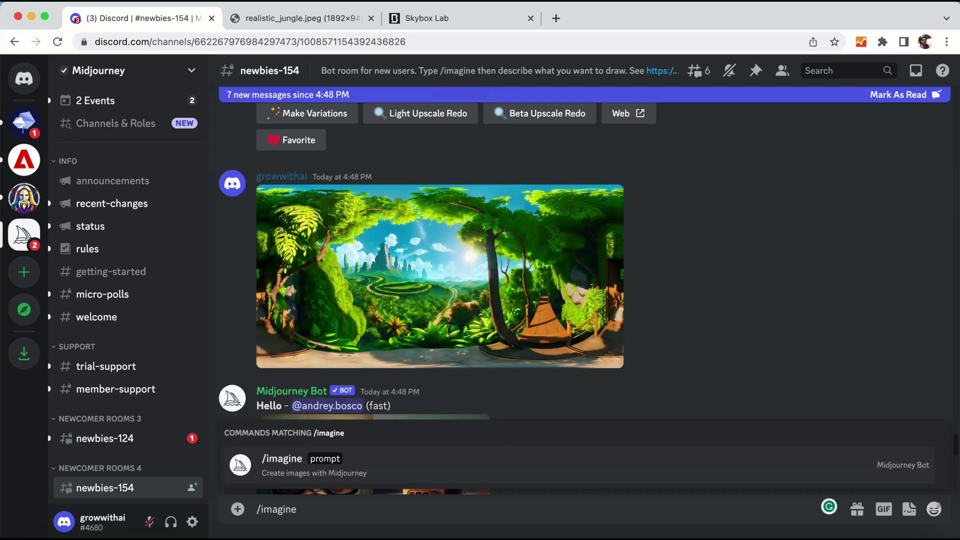
key(Return)
key(super+v)
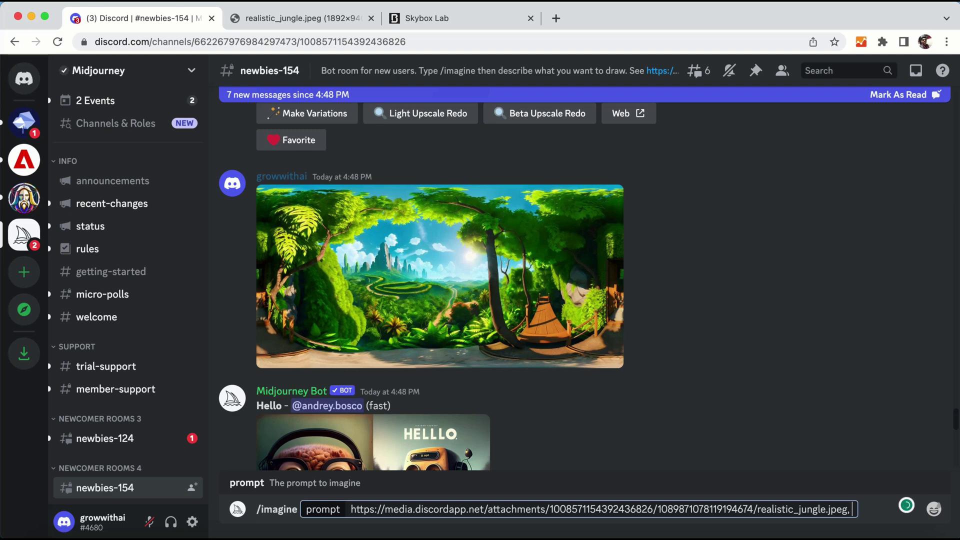
text(beautiful stre)
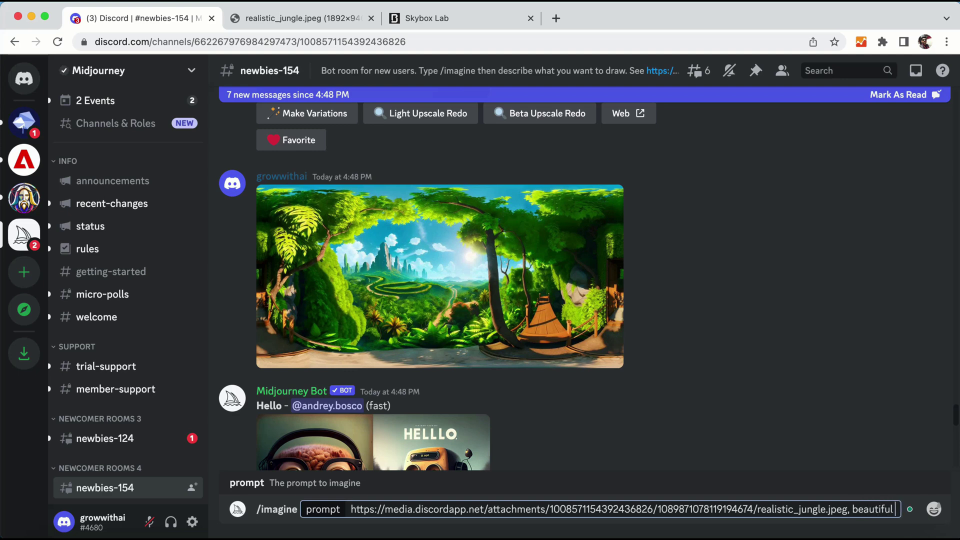
text(et in)
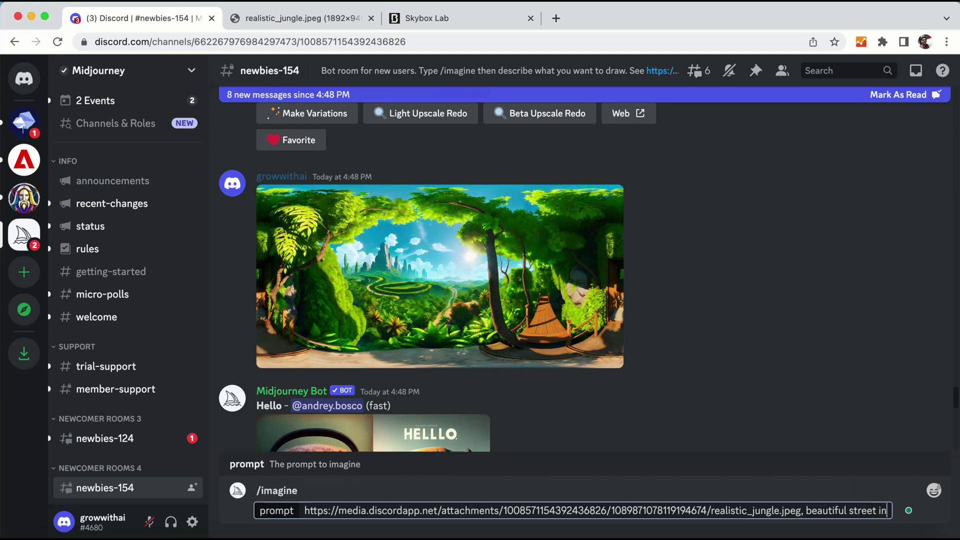
text( new york, realistic, 4k, --ar 2:1)
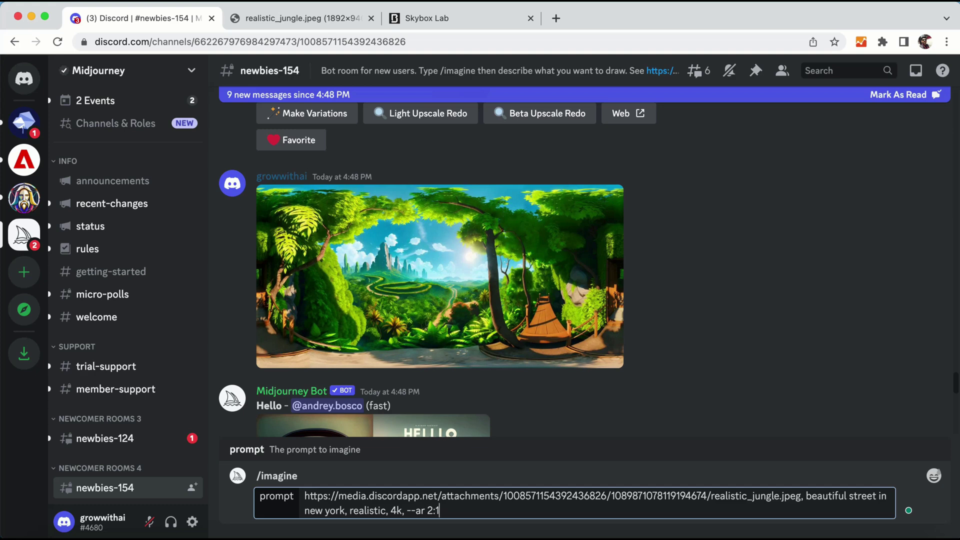
key(Return)
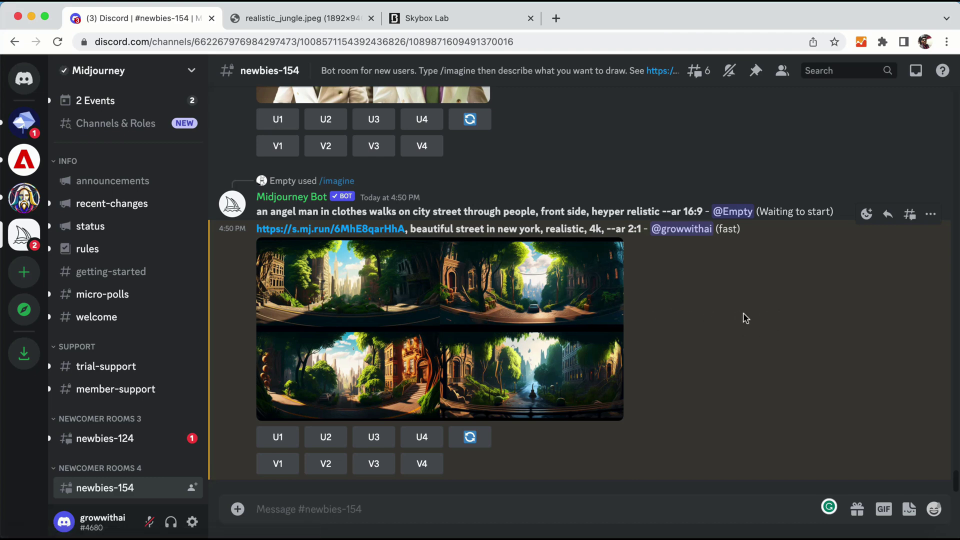
- Enlarge the grid of four New York street images, then close it
click(510, 283)
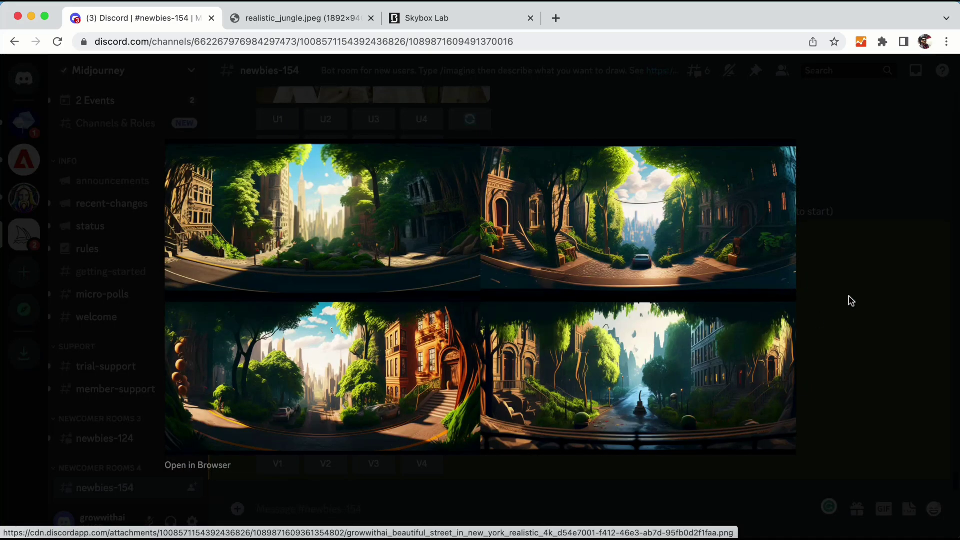
click(883, 304)
scroll(719, 307, up, 3)
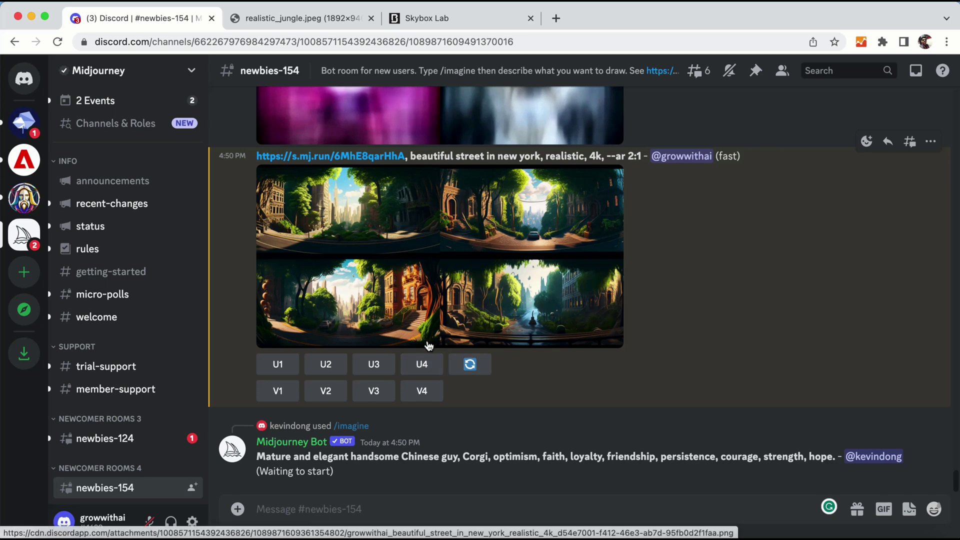
- Upscale the fourth street panorama with U4 and view it at full size
click(423, 366)
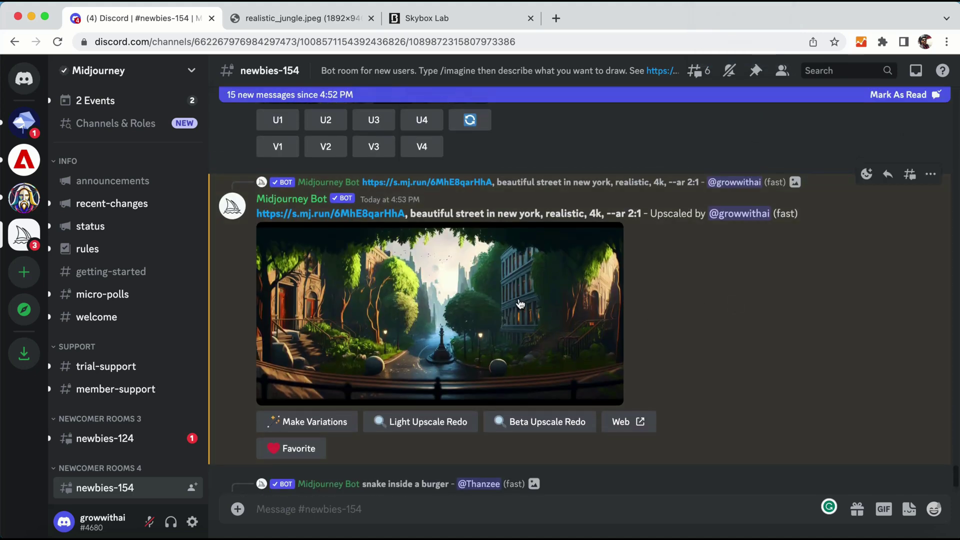
click(518, 300)
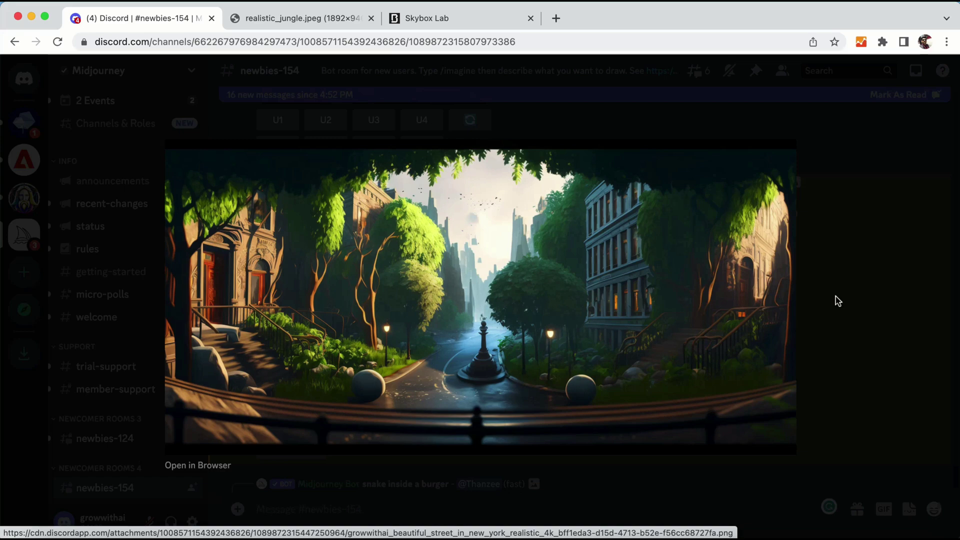
click(837, 301)
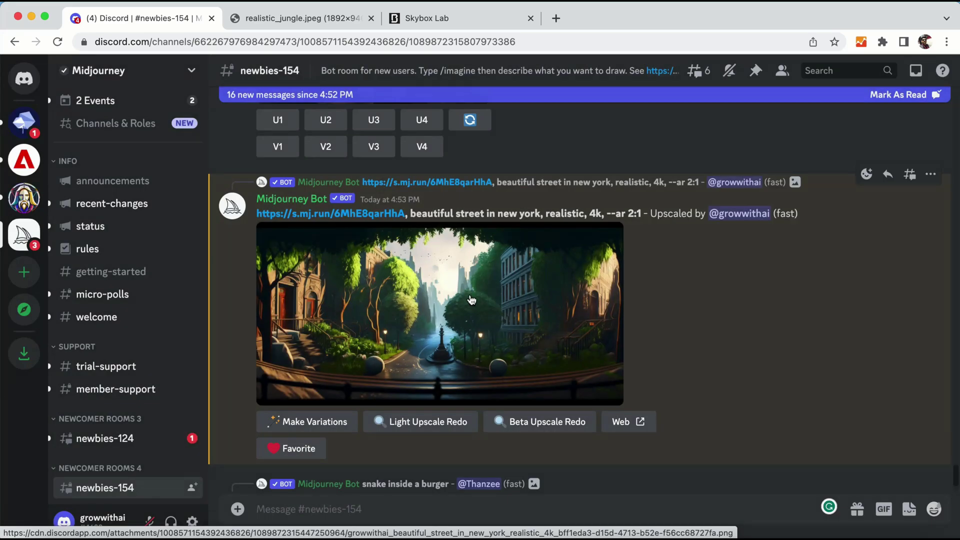
- Save the upscaled street panorama to disk as a PNG
click(547, 297)
right_click(536, 274)
click(580, 299)
click(711, 400)
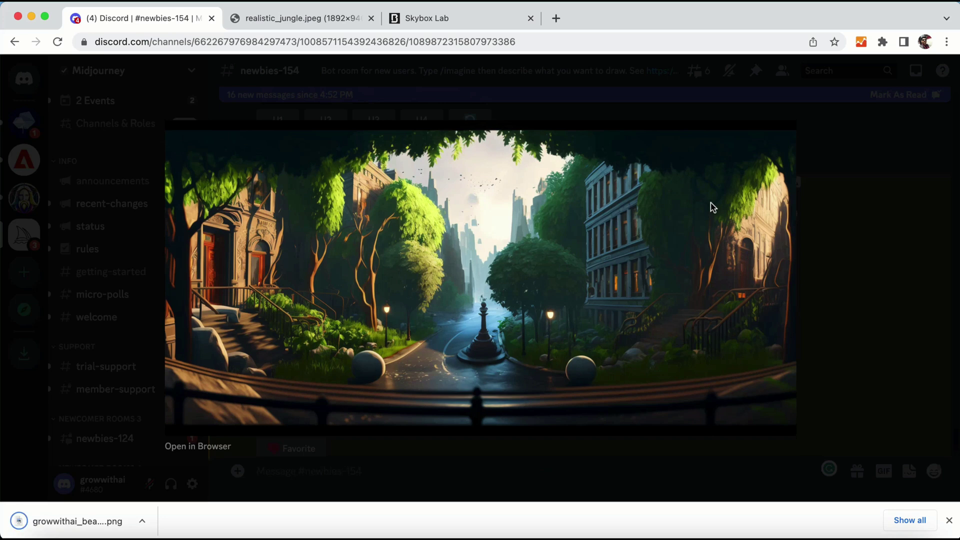
- Load upscale.media in a new tab and upload the saved street panorama PNG
click(556, 18)
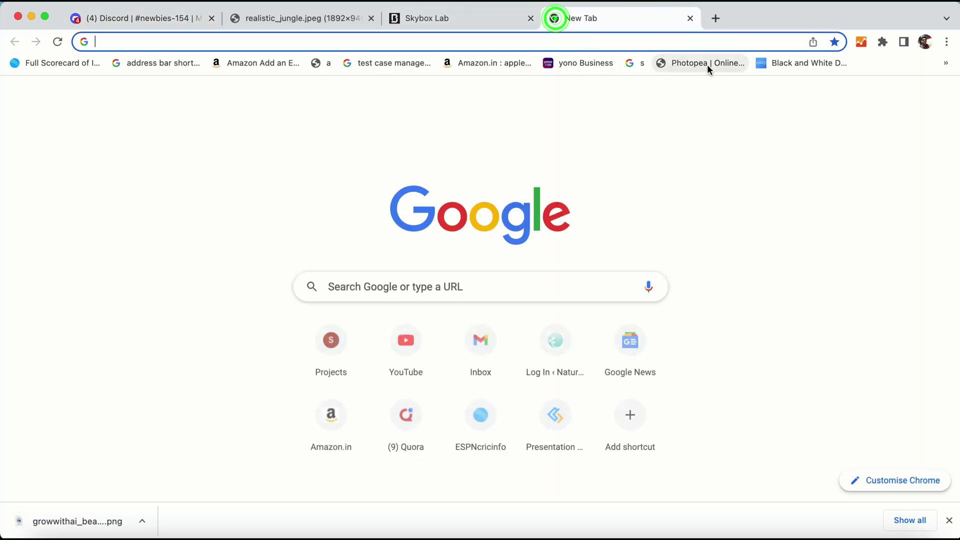
text(upscale.media)
key(Return)
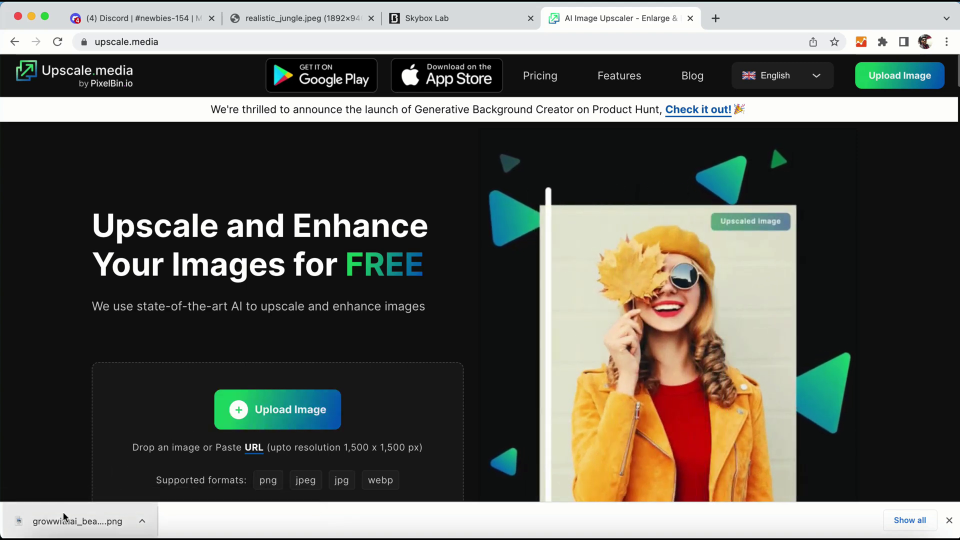
drag(77, 521, 293, 408)
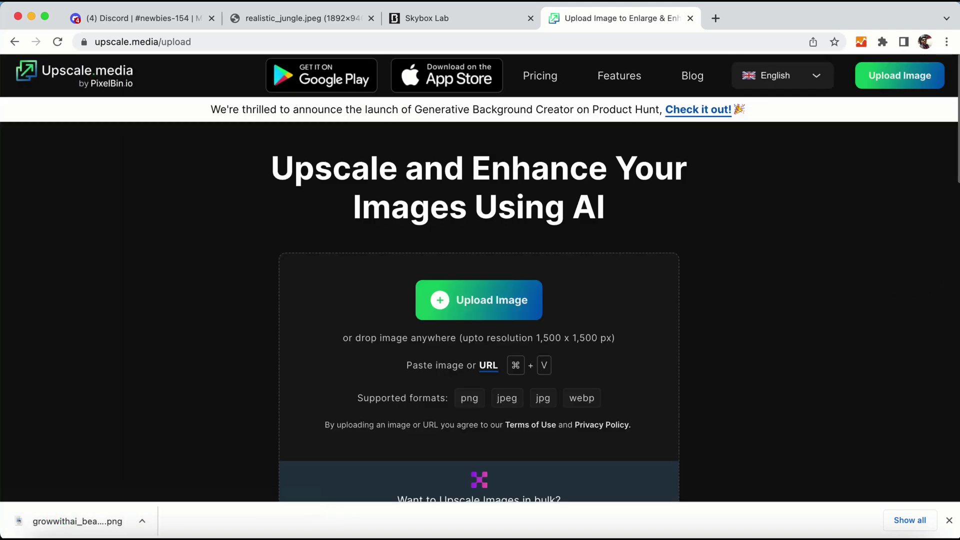
scroll(889, 266, down, 4)
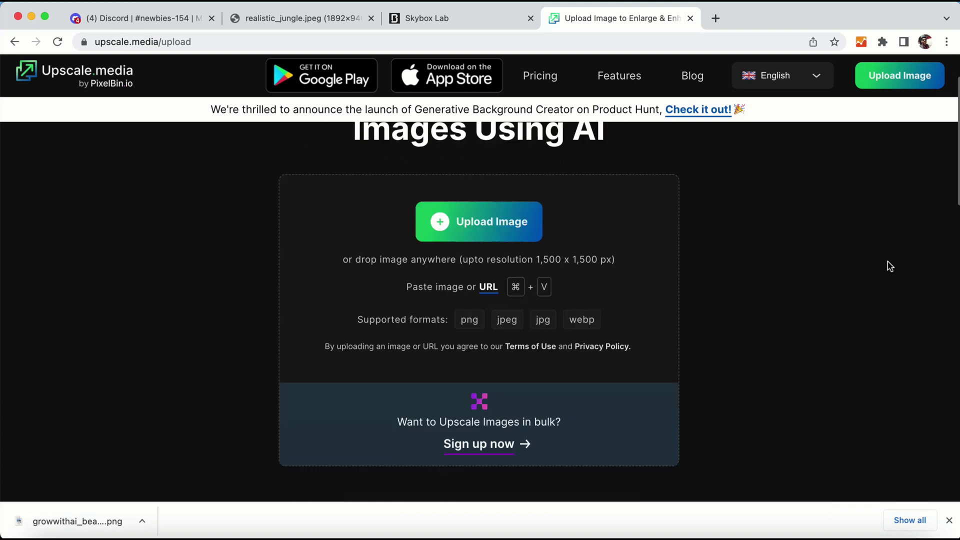
scroll(890, 265, up, 1)
scroll(548, 229, down, 1)
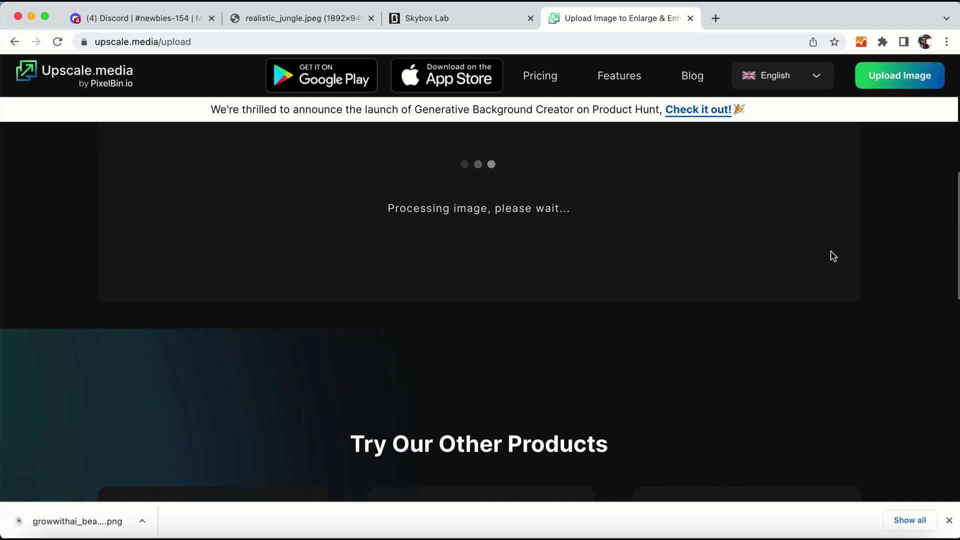
scroll(833, 256, up, 1)
scroll(833, 256, up, 3)
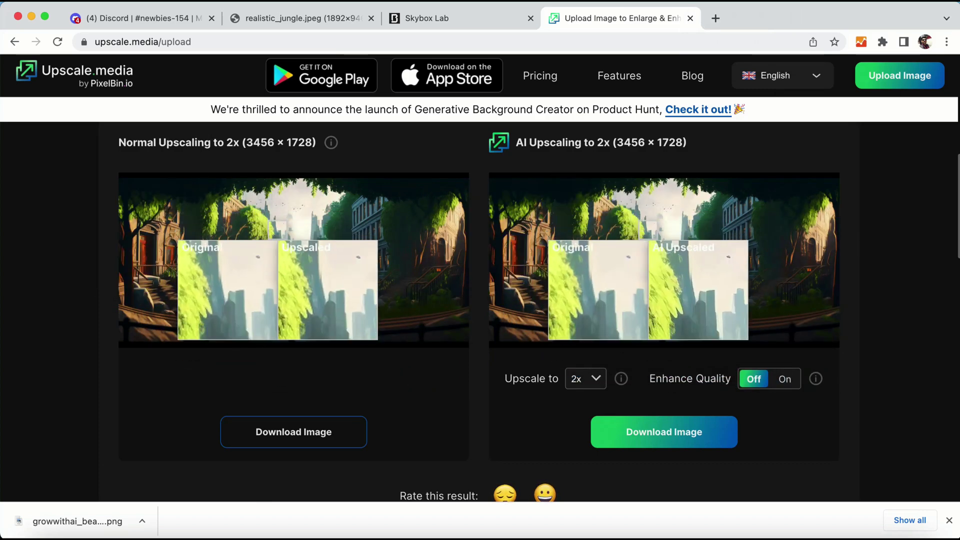
- Download the 2x upscaled 3456 × 1728 panorama and return to Skybox Lab
click(653, 433)
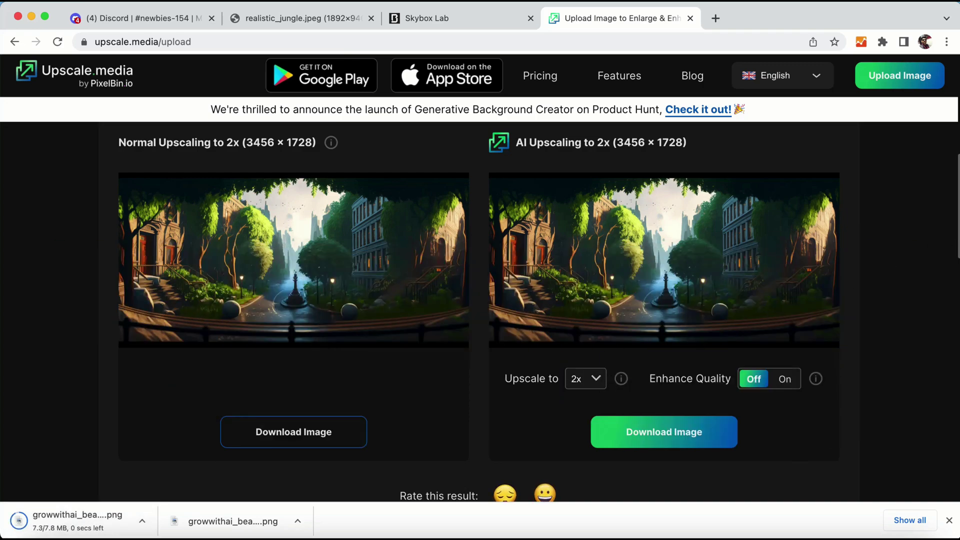
click(895, 232)
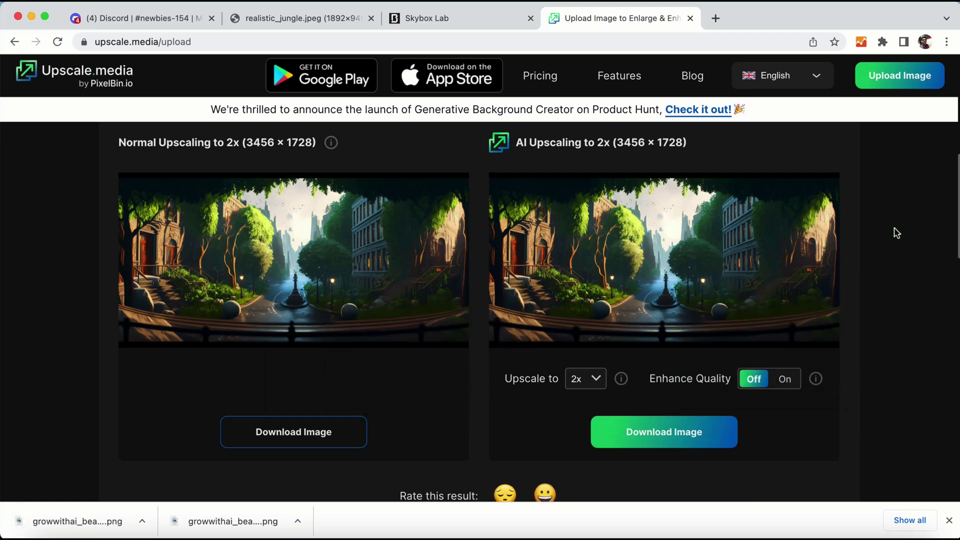
click(894, 229)
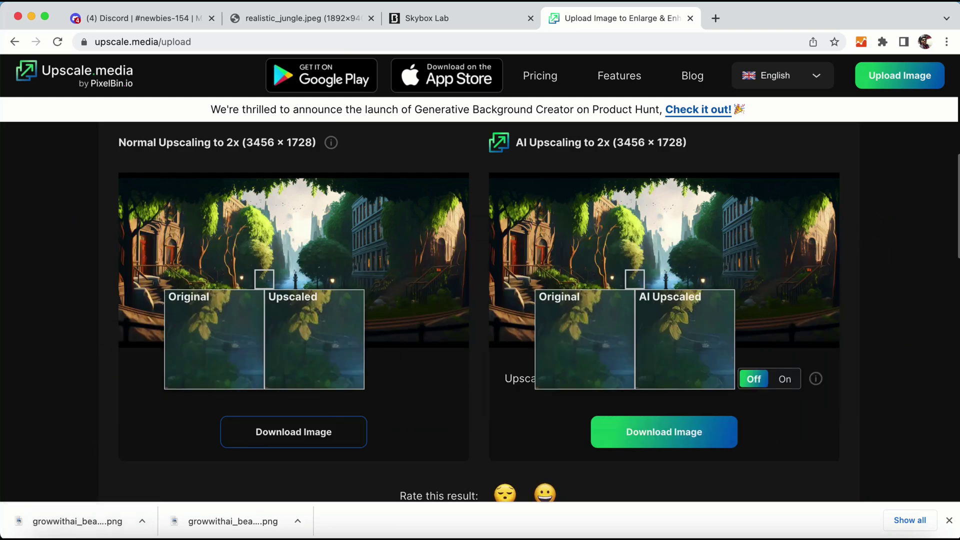
click(458, 18)
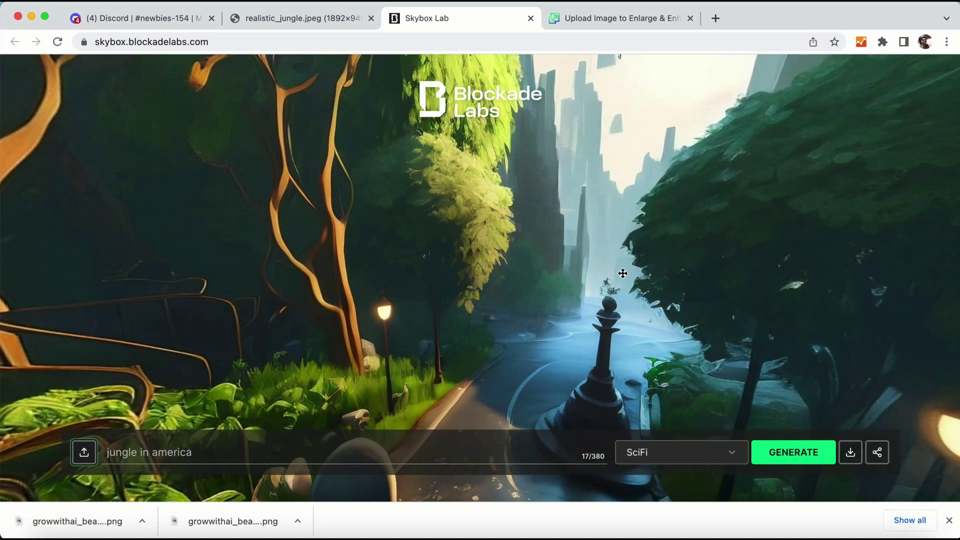
- Dismiss the downloads strip and orbit the skybox toward the building and stairs
click(950, 520)
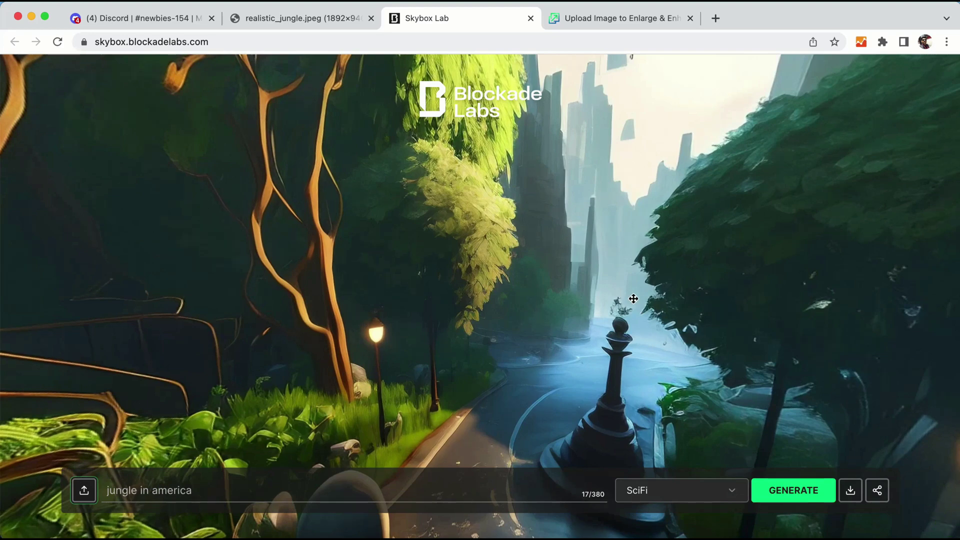
mouse_move(634, 299)
mouse_down()
mouse_move(405, 282)
mouse_move(519, 268)
mouse_move(407, 268)
mouse_up()
mouse_move(767, 266)
mouse_down()
mouse_move(518, 272)
mouse_move(836, 273)
mouse_move(590, 278)
mouse_up()
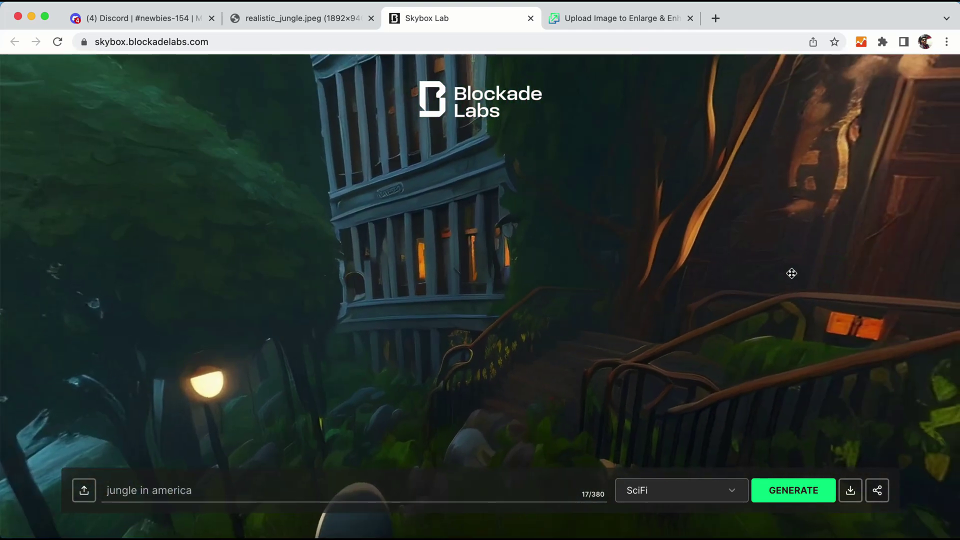
mouse_move(783, 275)
mouse_down()
mouse_move(546, 275)
mouse_move(578, 281)
mouse_move(555, 286)
mouse_move(676, 270)
mouse_up()
- Orbit back past the street towers and chess-piece statue to the arched doorway
drag(511, 259, 634, 264)
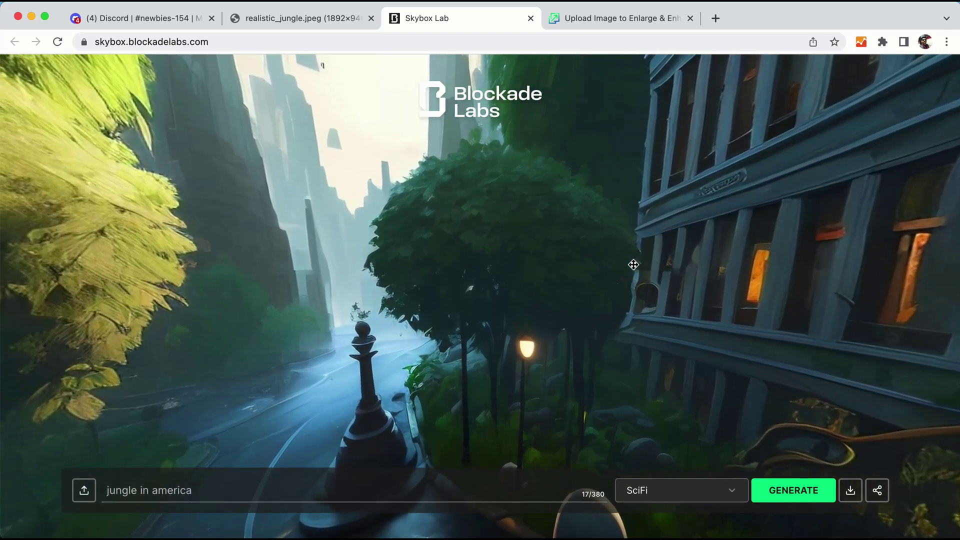
drag(524, 263, 623, 267)
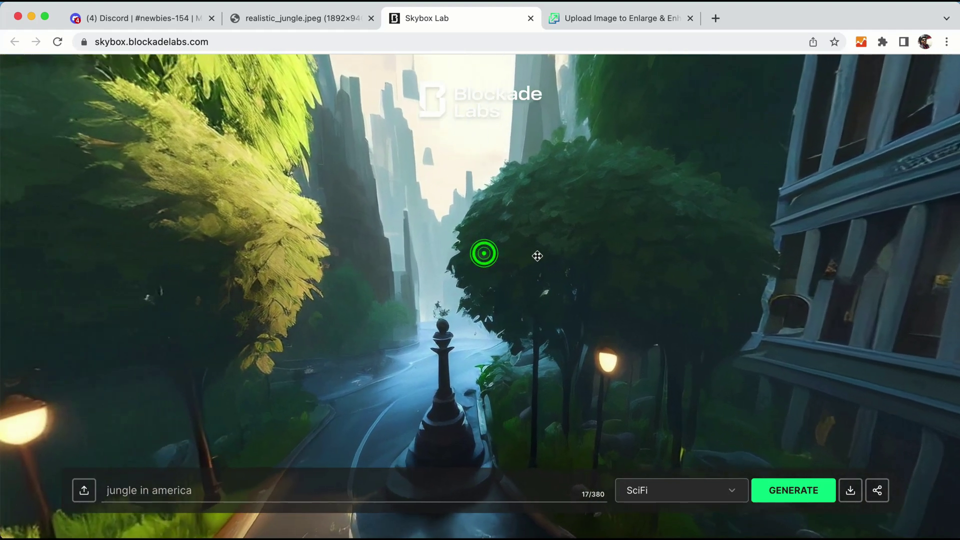
drag(485, 254, 593, 259)
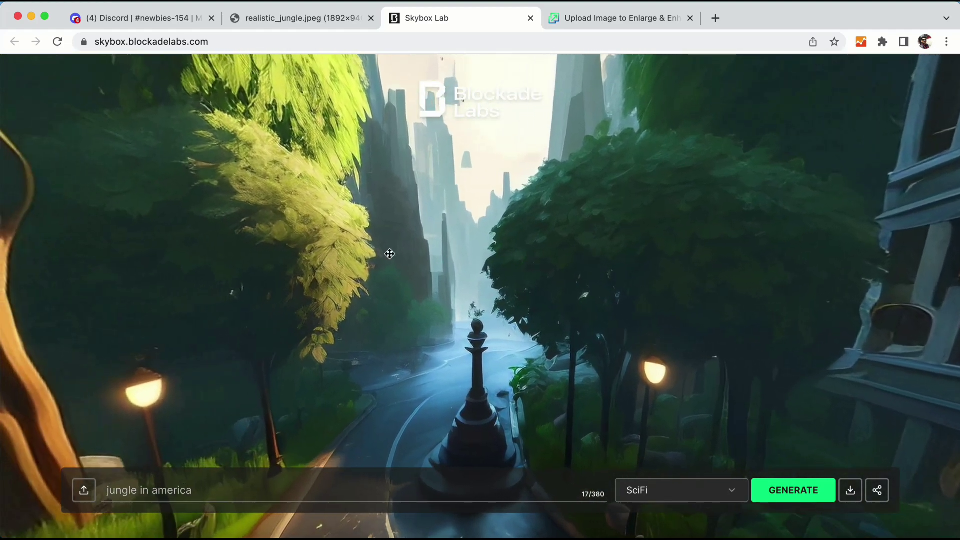
mouse_move(391, 255)
mouse_down()
mouse_move(491, 256)
mouse_move(465, 247)
mouse_move(264, 251)
mouse_move(389, 254)
mouse_up()
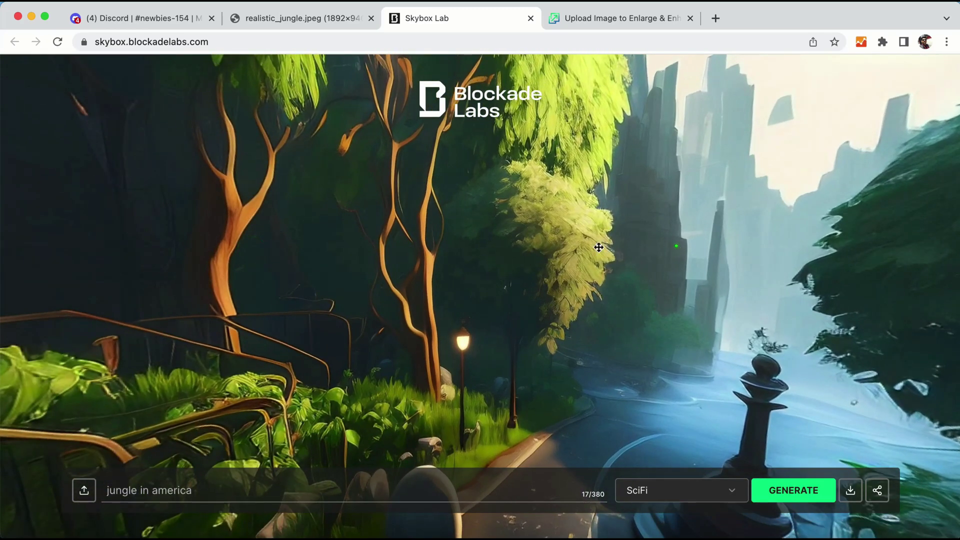
drag(645, 243, 395, 247)
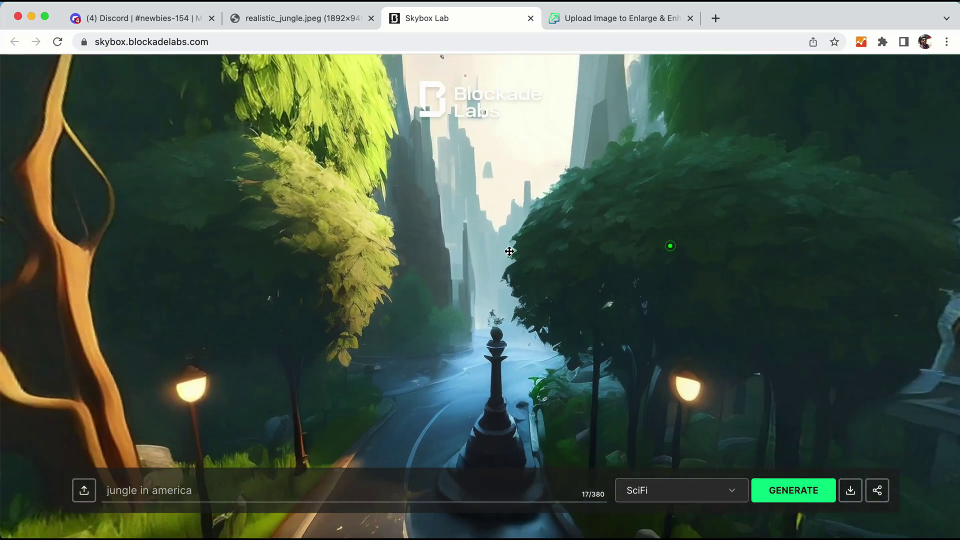
drag(670, 246, 484, 250)
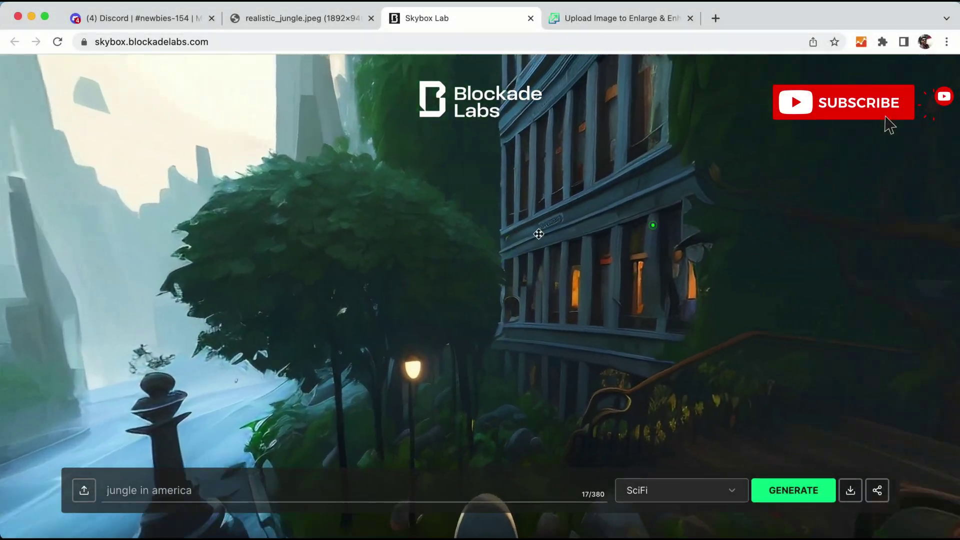
drag(645, 226, 510, 233)
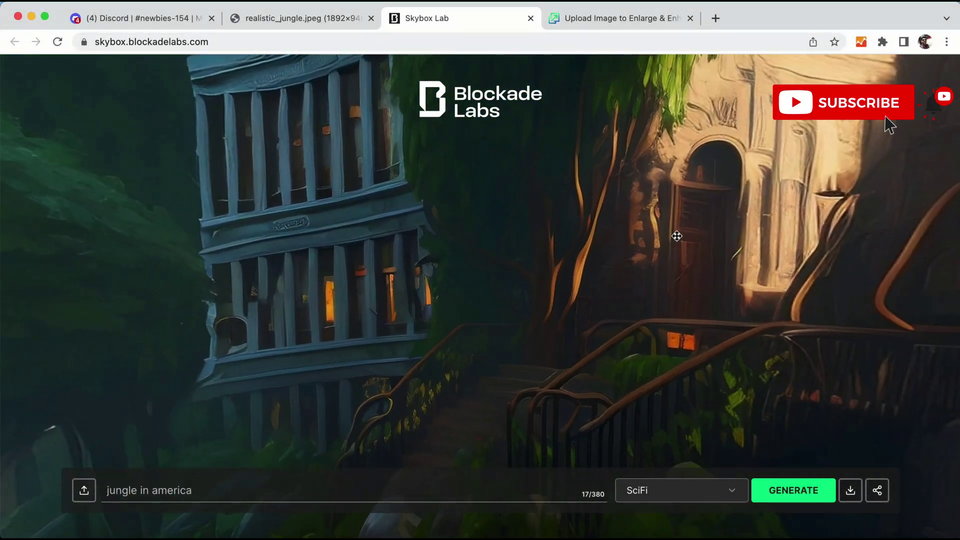